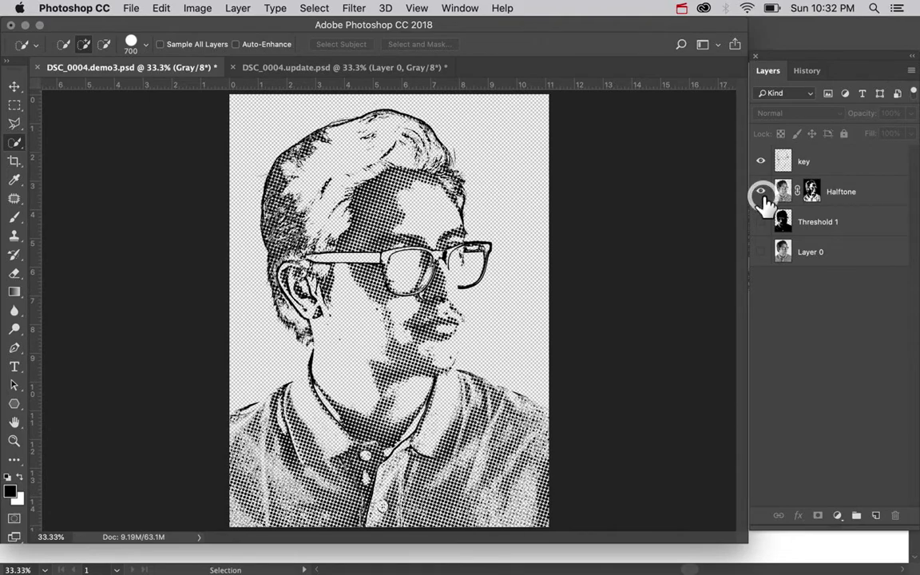
{"action": "left_click", "coordinate": [761, 221]}
{"action": "left_click", "coordinate": [761, 221]}
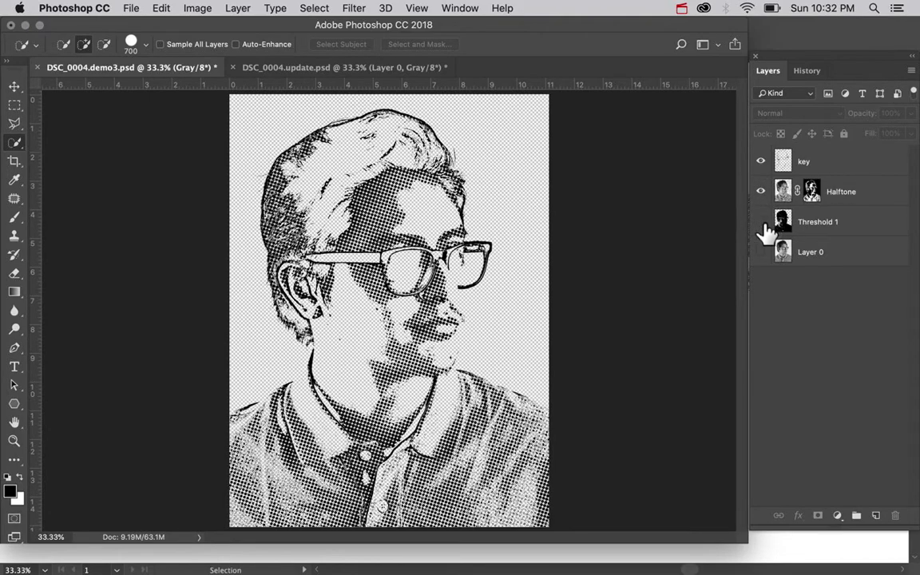
Step: Switch to Finder and preview the DSC_0004key, DSC_0004.halftone and DSC_0004.flat images in the Stavo folder
{"action": "key", "text": "ctrl+Up"}
{"action": "left_click", "coordinate": [366, 164]}
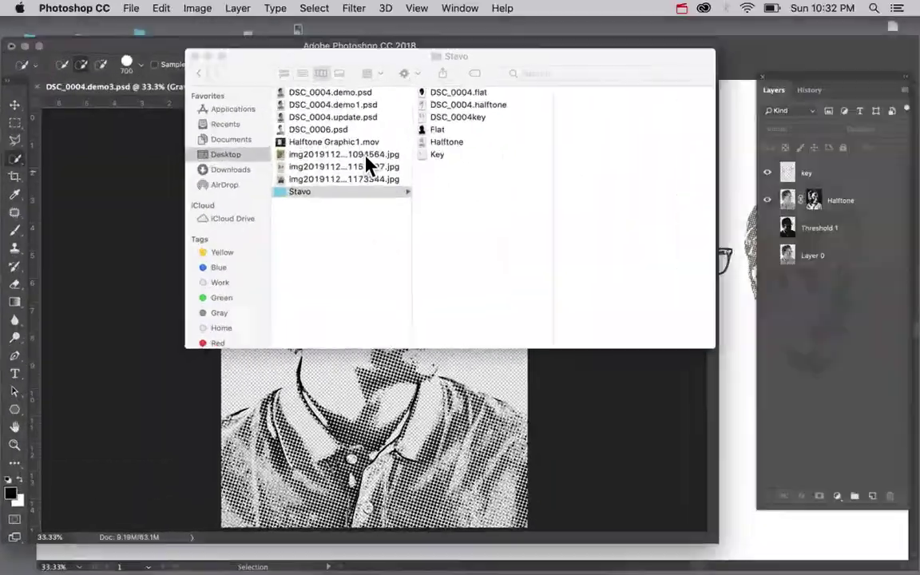
{"action": "left_click", "coordinate": [477, 120]}
{"action": "key", "text": "space"}
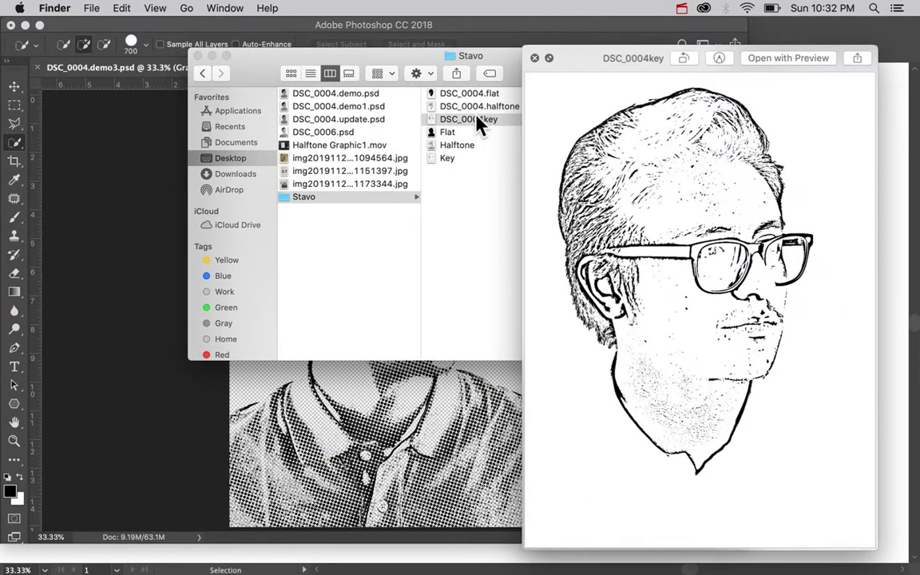
{"action": "key", "text": "Up"}
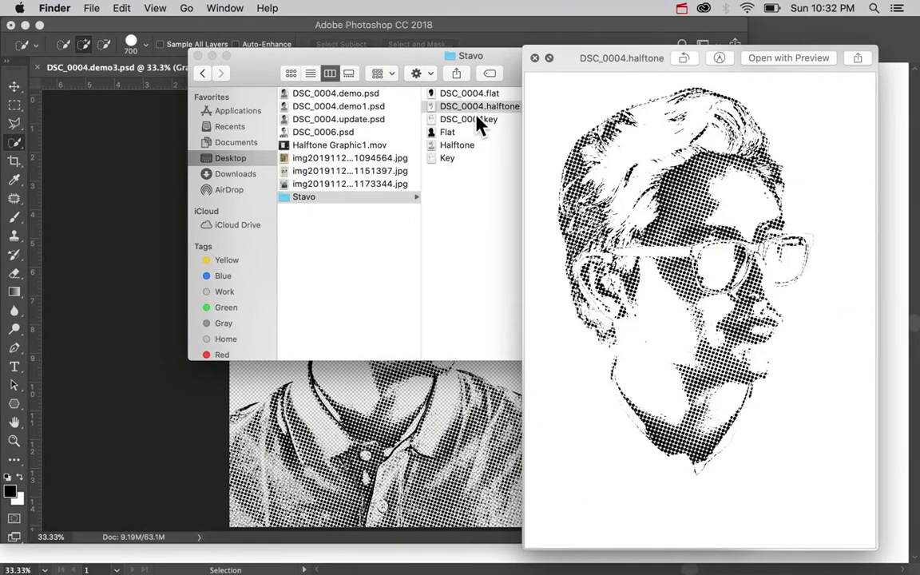
{"action": "key", "text": "Up"}
{"action": "key", "text": "Down"}
{"action": "key", "text": "Down"}
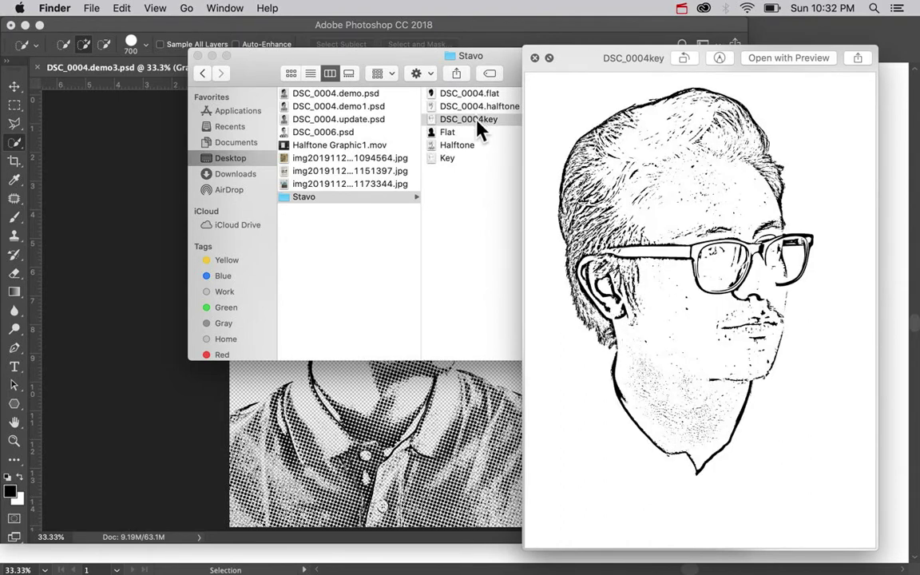
{"action": "key", "text": "space"}
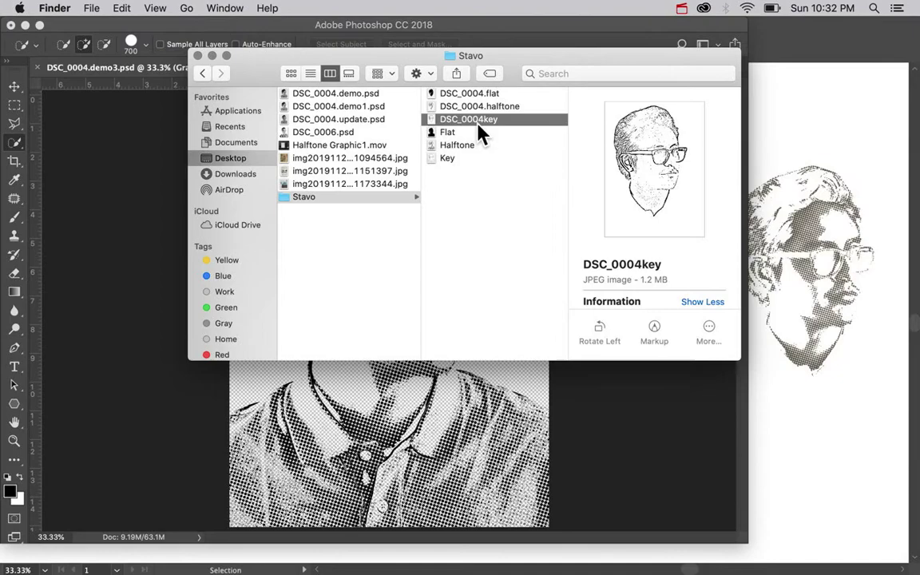
Step: Place DSC_0004.flat, DSC_0004.halftone and DSC_0004key from Finder's Stavo folder together into the Illustrator document holding the finished portraits
{"action": "left_click", "coordinate": [815, 414]}
{"action": "key", "text": "ctrl+Up"}
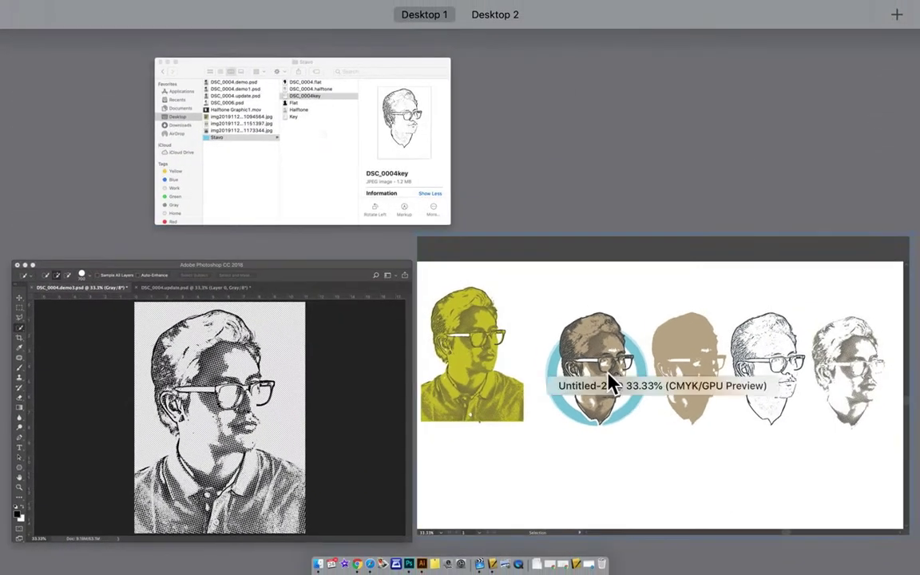
{"action": "left_click", "coordinate": [357, 152]}
{"action": "key", "text": "shift+Up"}
{"action": "key", "text": "shift+Up"}
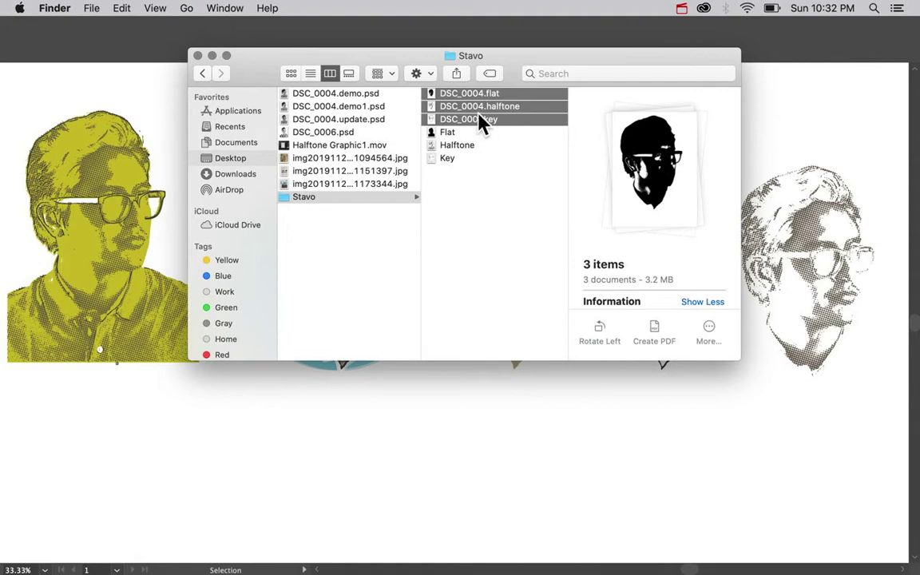
{"action": "mouse_move", "coordinate": [482, 124]}
{"action": "left_mouse_down"}
{"action": "mouse_move", "coordinate": [357, 431]}
{"action": "mouse_move", "coordinate": [312, 493]}
{"action": "left_mouse_up"}
{"action": "scroll", "coordinate": [528, 476], "scroll_direction": "down", "scroll_amount": 5}
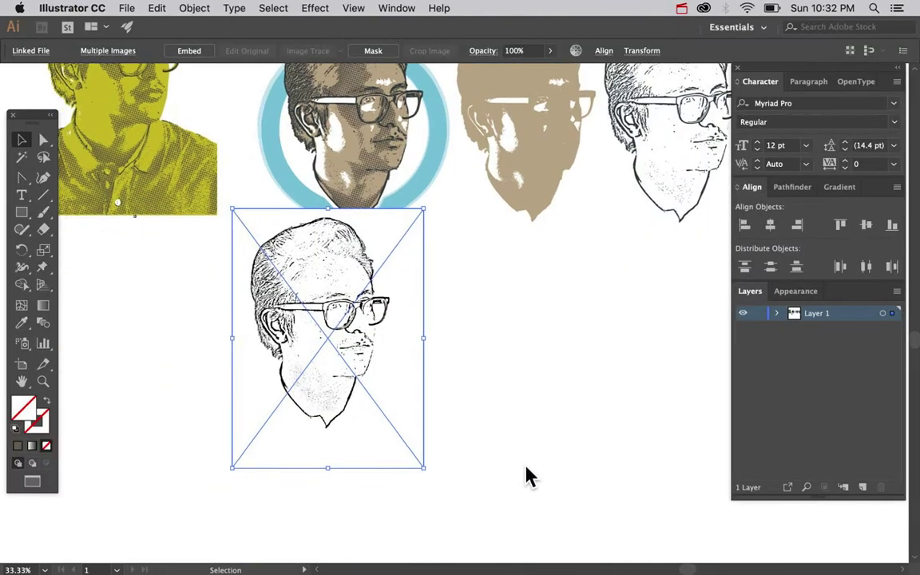
Step: Move the stack of placed images down into the empty area below the finished portraits and deselect it
{"action": "scroll", "coordinate": [525, 476], "scroll_direction": "down", "scroll_amount": 2}
{"action": "key", "text": "super+minus"}
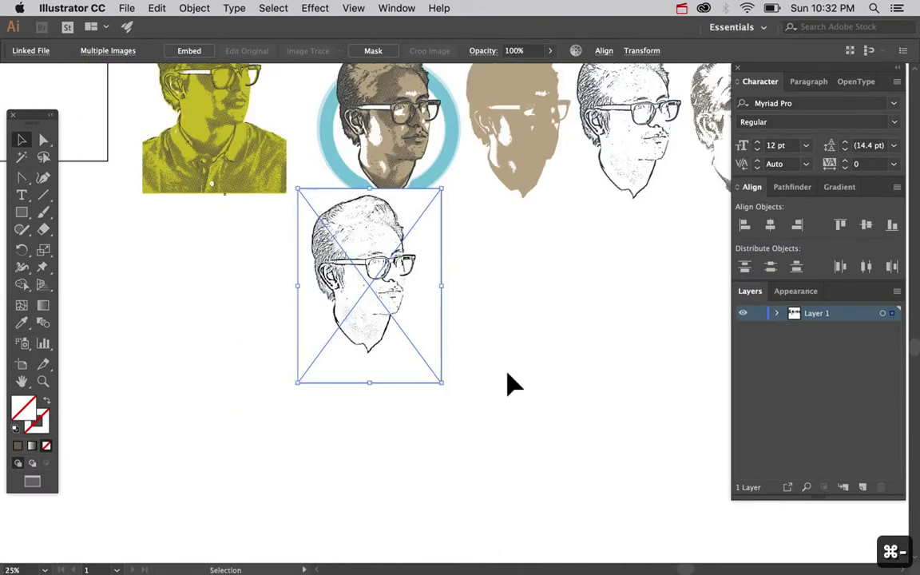
{"action": "left_click_drag", "start_coordinate": [366, 328], "coordinate": [375, 395]}
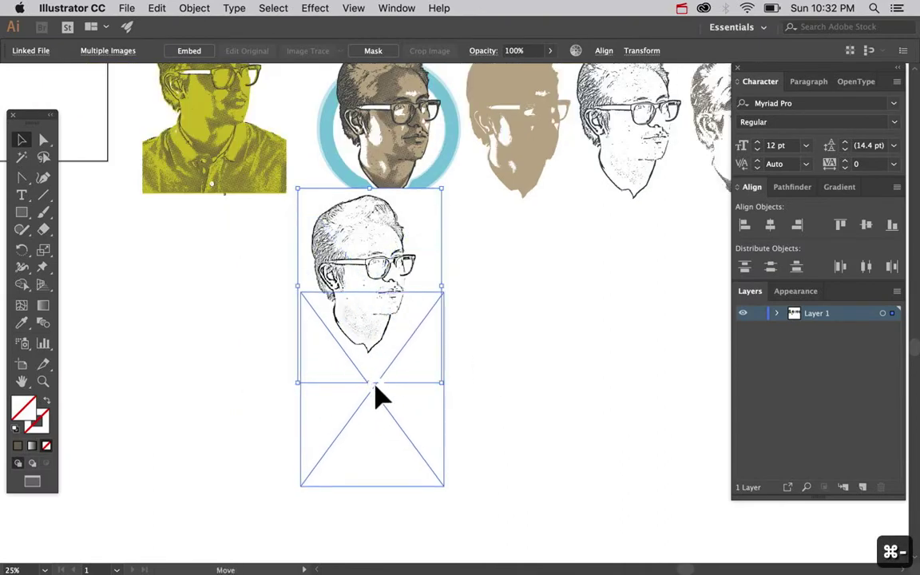
{"action": "left_click", "coordinate": [510, 436]}
{"action": "key", "text": "super+equal"}
{"action": "scroll", "coordinate": [516, 445], "scroll_direction": "down", "scroll_amount": 2}
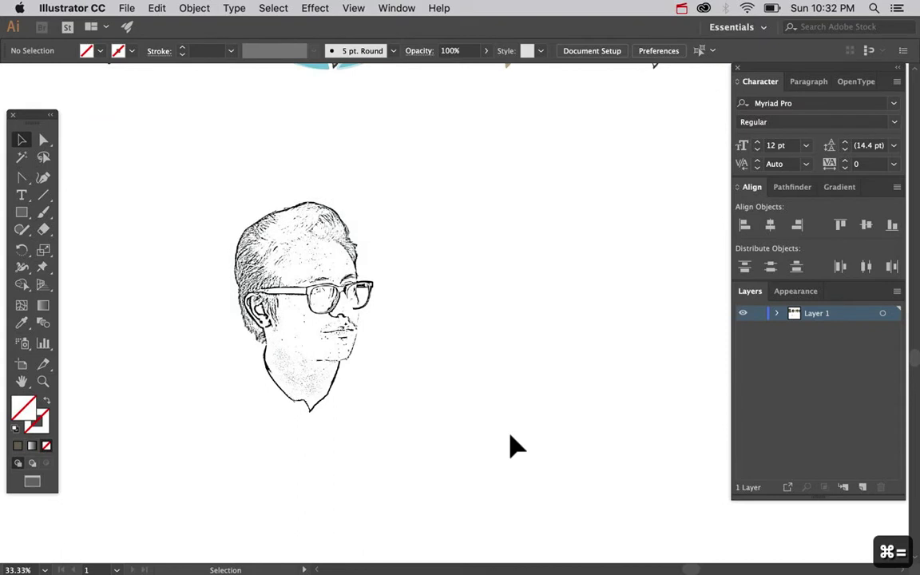
Step: Spread the stacked images into a row, with the key image in the middle and the halftone image to its right
{"action": "left_click_drag", "start_coordinate": [331, 361], "coordinate": [503, 366]}
{"action": "scroll", "coordinate": [503, 366], "scroll_direction": "right", "scroll_amount": 5}
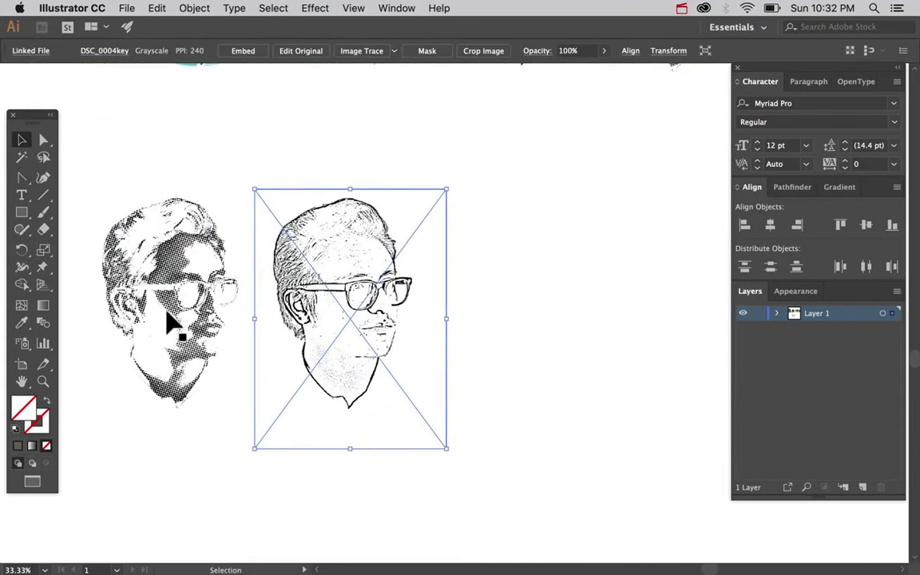
{"action": "left_click_drag", "start_coordinate": [175, 318], "coordinate": [546, 335]}
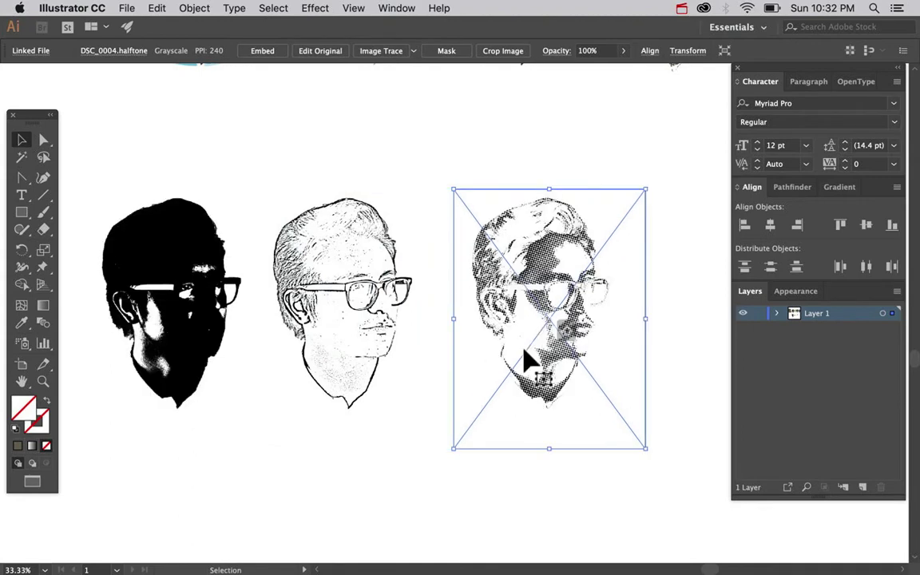
{"action": "right_click", "coordinate": [485, 375]}
{"action": "left_click", "coordinate": [319, 473]}
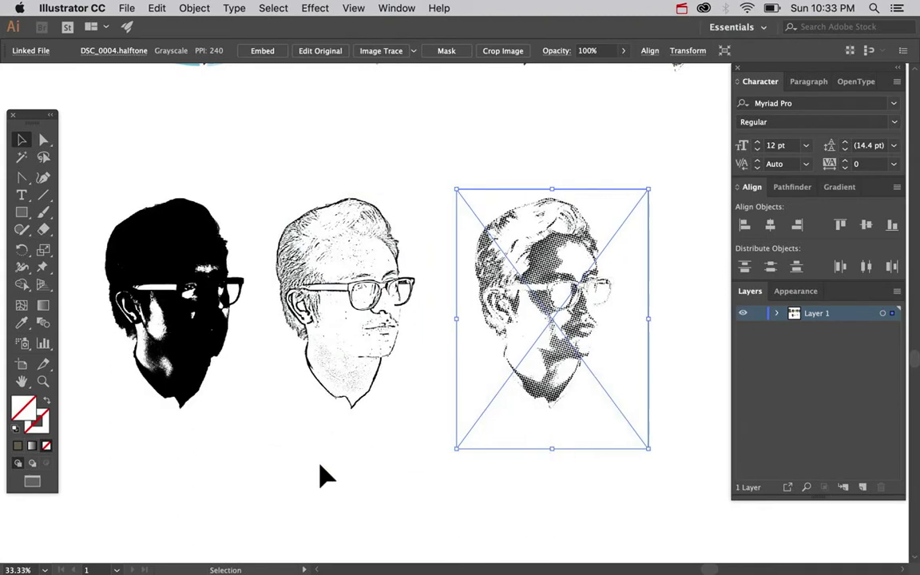
{"action": "scroll", "coordinate": [320, 473], "scroll_direction": "left", "scroll_amount": 5}
{"action": "scroll", "coordinate": [319, 474], "scroll_direction": "up", "scroll_amount": 3}
{"action": "scroll", "coordinate": [319, 474], "scroll_direction": "up", "scroll_amount": 2}
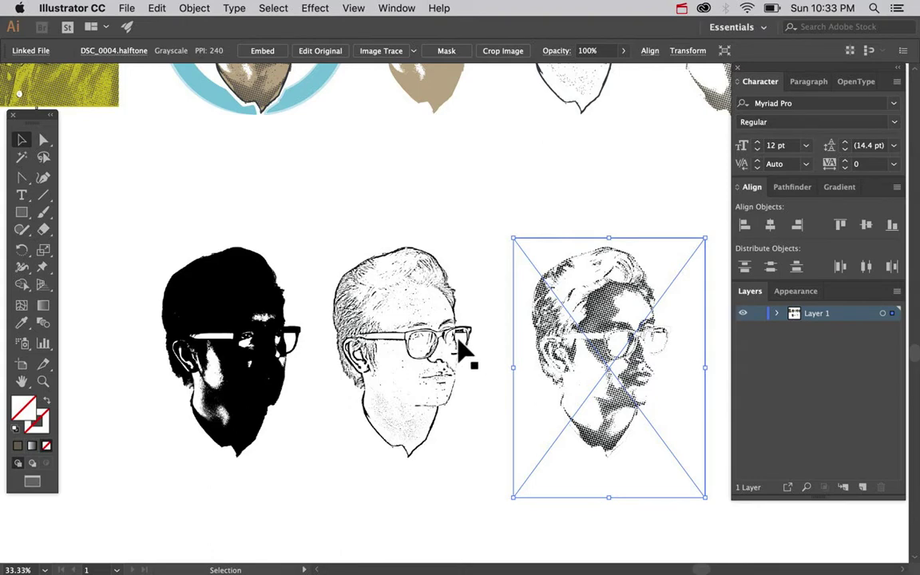
{"action": "scroll", "coordinate": [462, 351], "scroll_direction": "down", "scroll_amount": 2}
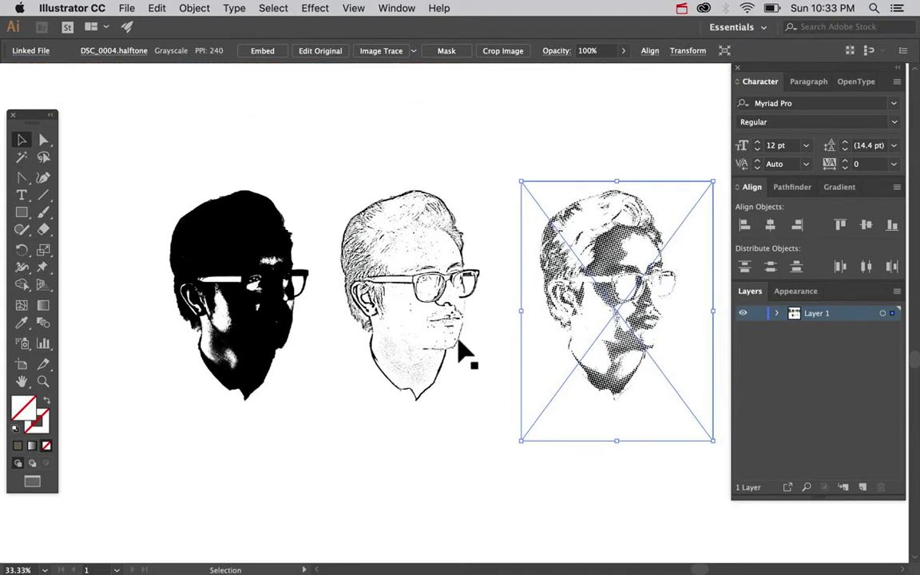
{"action": "key", "text": "super+equal"}
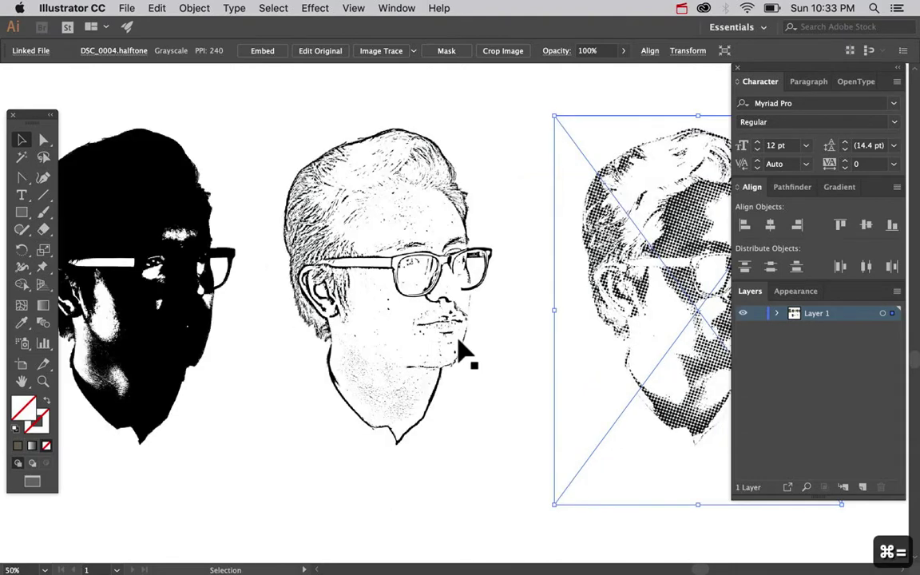
{"action": "key", "text": "super+minus"}
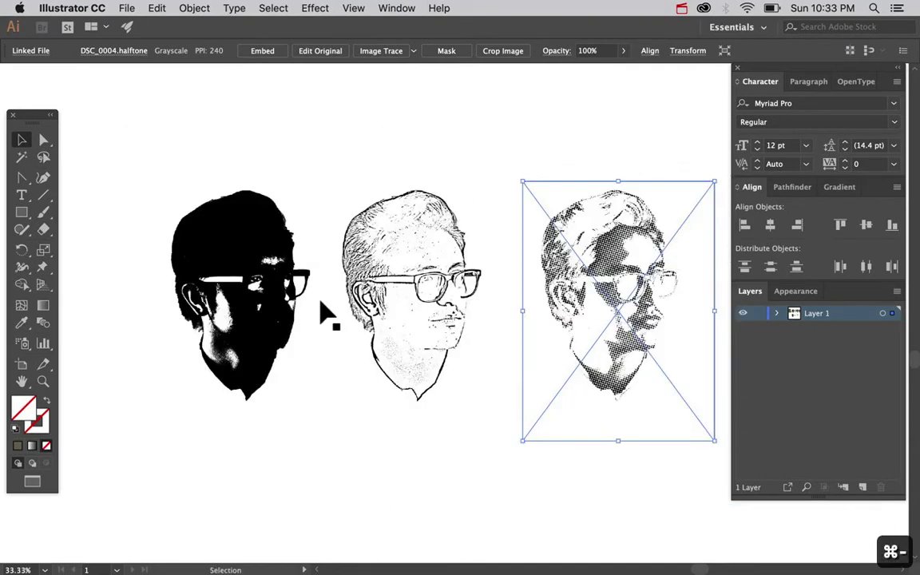
Step: Apply Image Trace to the solid black flat portrait with the default black and white settings and preview enabled
{"action": "scroll", "coordinate": [384, 317], "scroll_direction": "down", "scroll_amount": 2}
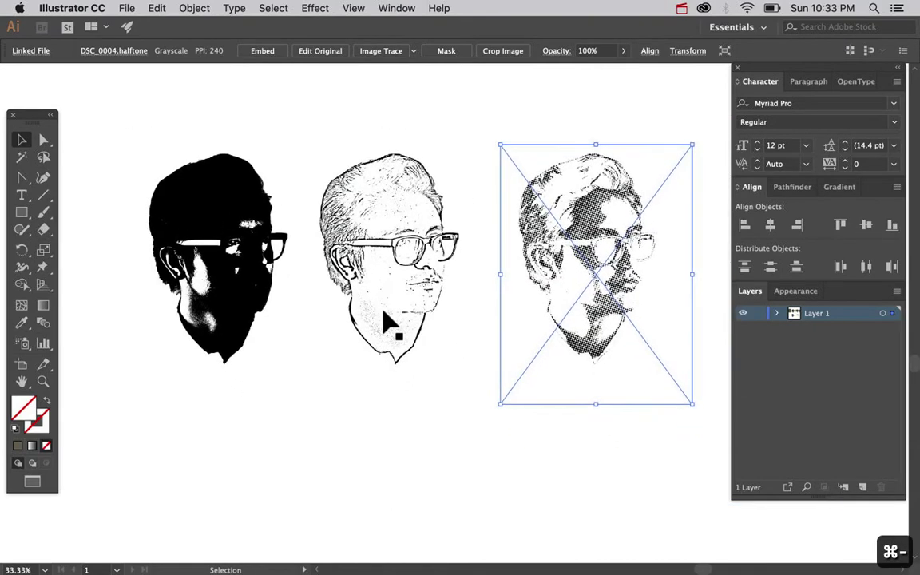
{"action": "left_click", "coordinate": [240, 268]}
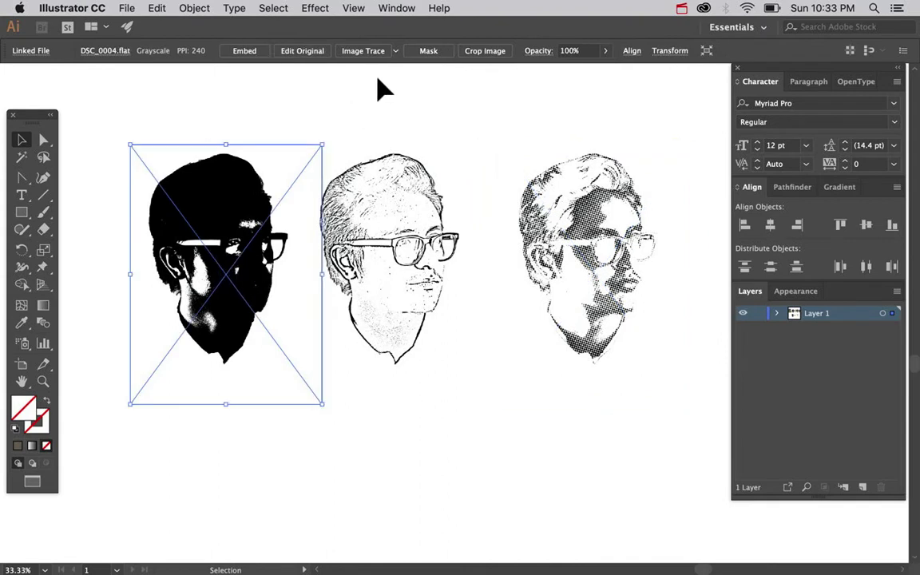
{"action": "left_click", "coordinate": [409, 9]}
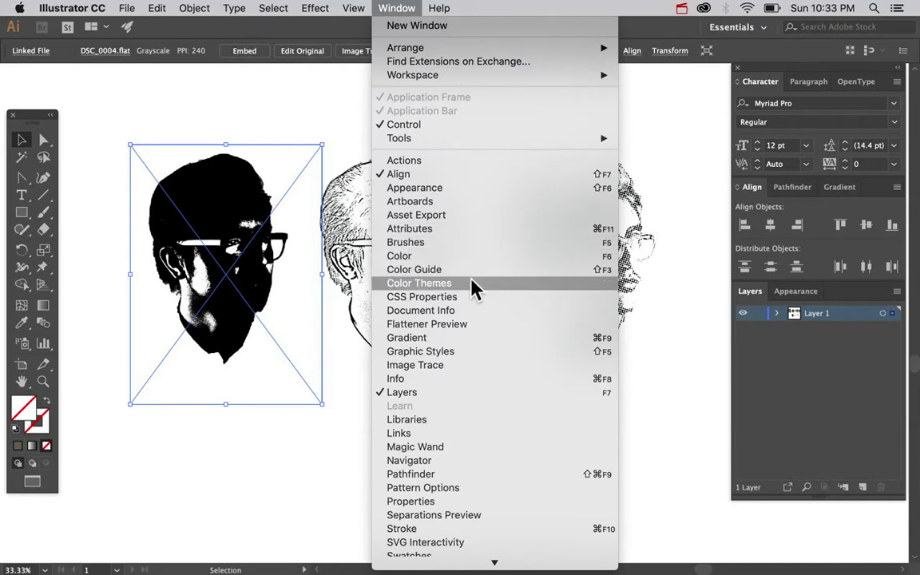
{"action": "left_click", "coordinate": [450, 366]}
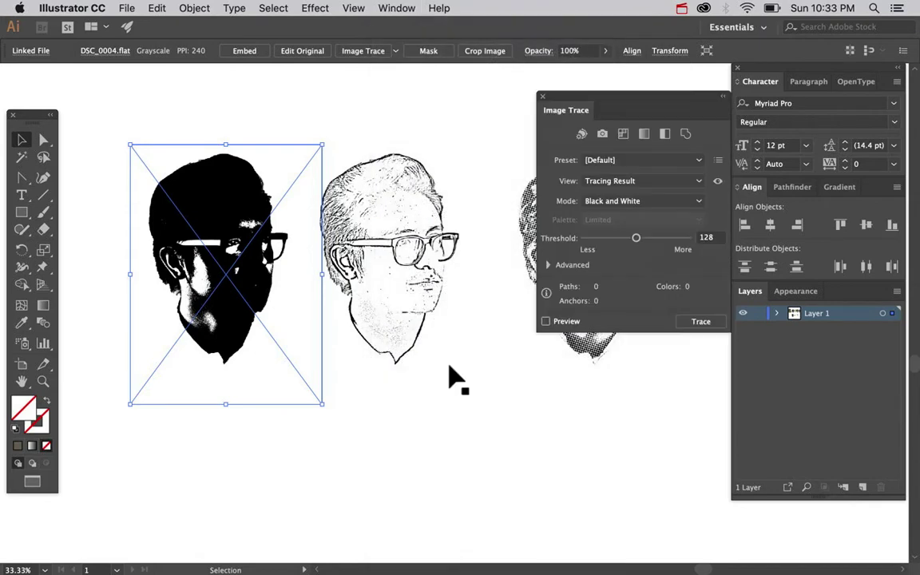
{"action": "left_click", "coordinate": [546, 321]}
{"action": "left_click", "coordinate": [588, 306]}
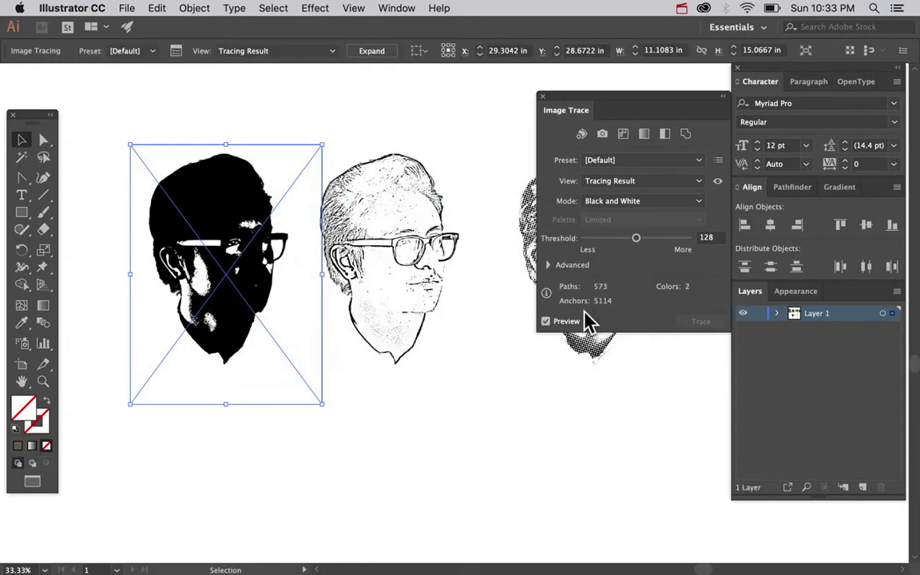
Step: Trace the key line portrait with the default black and white Image Trace settings, accepting the large image
{"action": "left_click", "coordinate": [447, 303]}
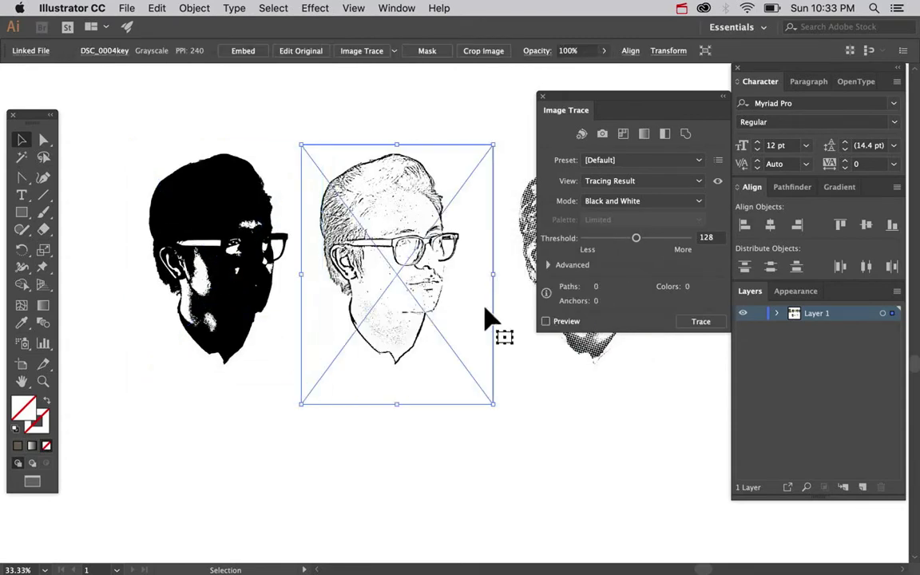
{"action": "left_click", "coordinate": [545, 322]}
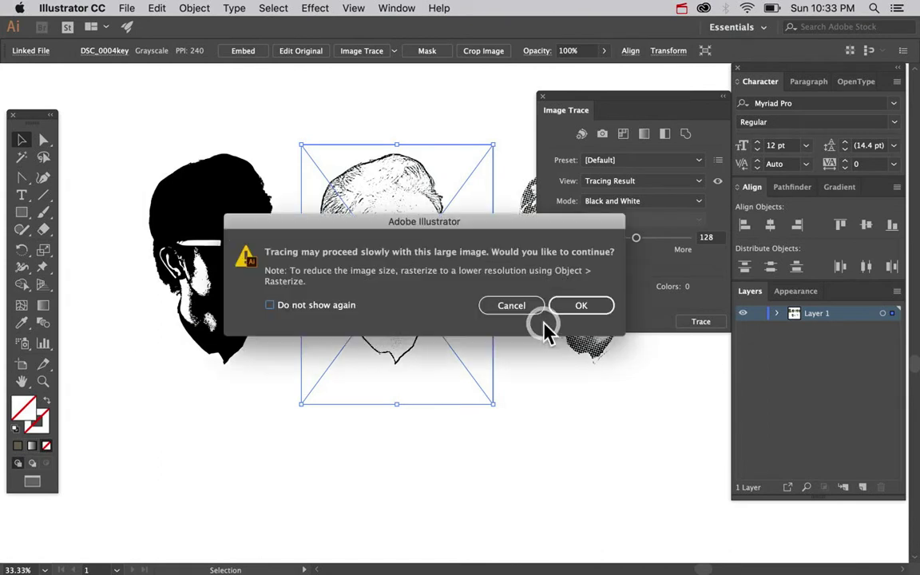
{"action": "left_click", "coordinate": [591, 307]}
{"action": "left_click", "coordinate": [580, 305]}
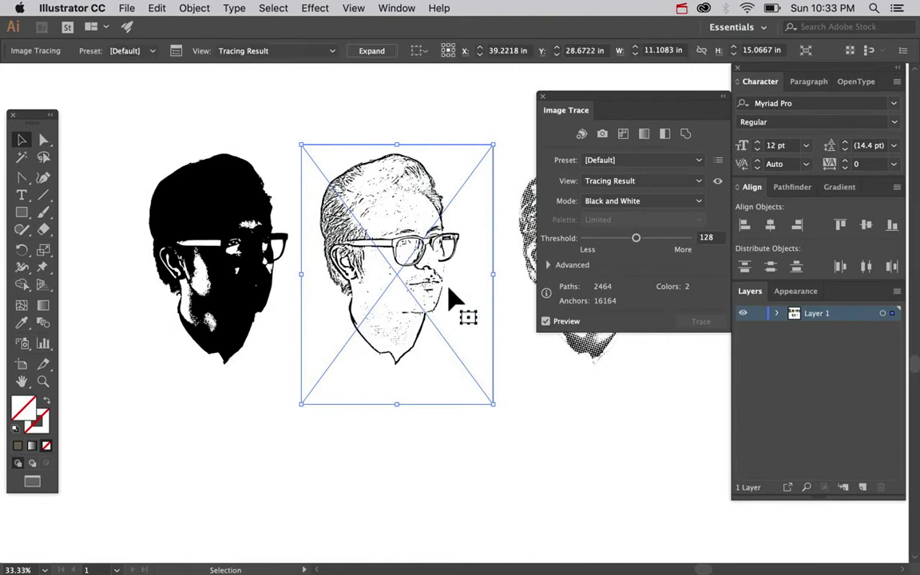
Step: Trace the halftone portrait with the default black and white settings and close the Image Trace options
{"action": "scroll", "coordinate": [452, 298], "scroll_direction": "right", "scroll_amount": 5}
{"action": "left_click", "coordinate": [452, 299]}
{"action": "left_click", "coordinate": [560, 321]}
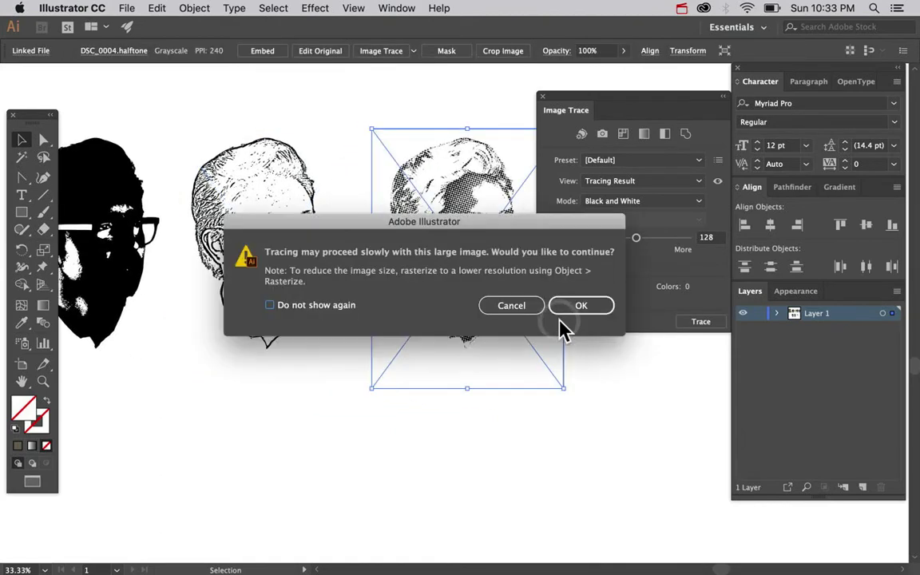
{"action": "left_click", "coordinate": [569, 314]}
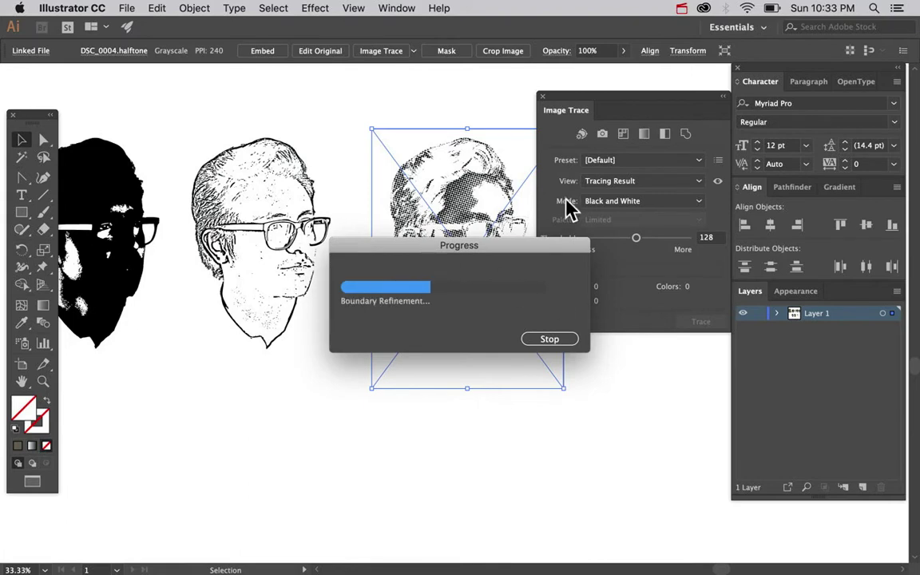
{"action": "left_click", "coordinate": [544, 97]}
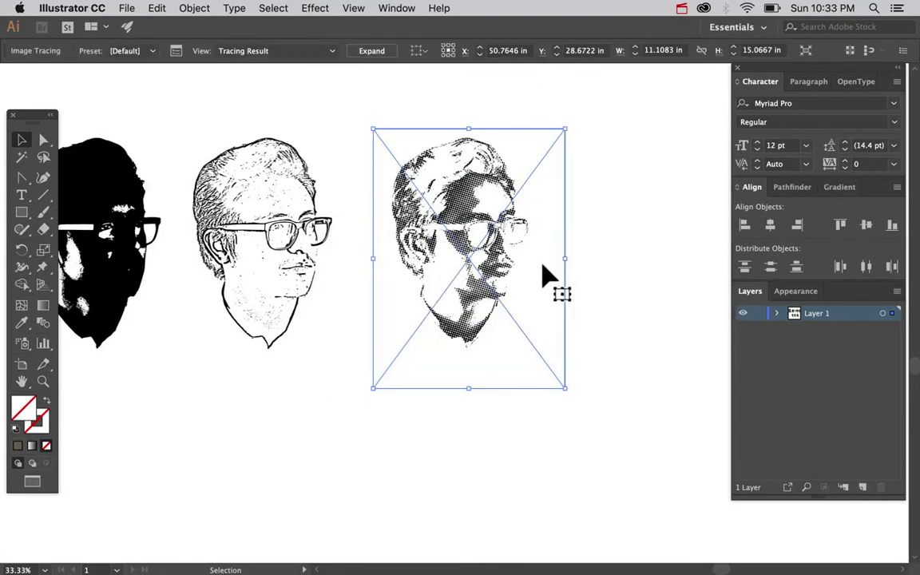
Step: Expand the halftone portrait's tracing into vector shapes, with object and fill included
{"action": "scroll", "coordinate": [544, 278], "scroll_direction": "left", "scroll_amount": 5}
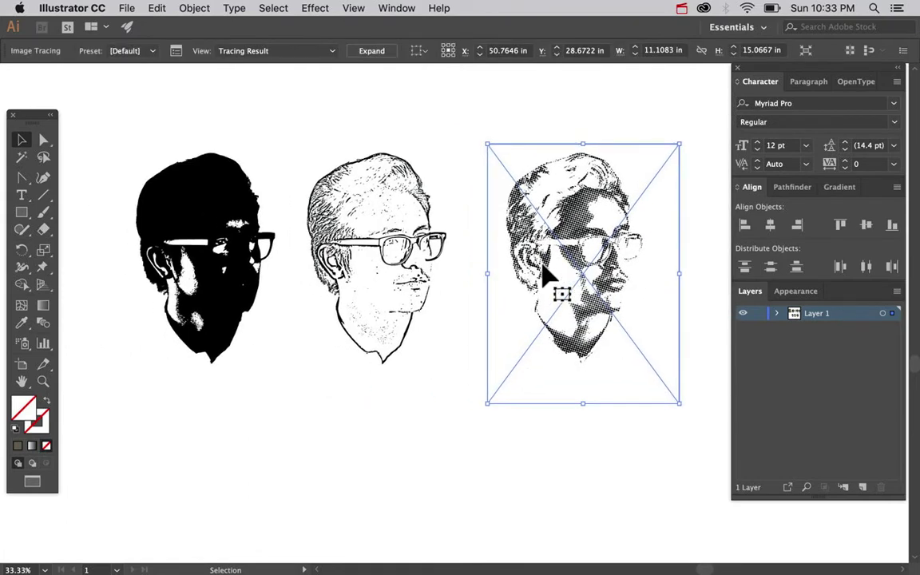
{"action": "left_click", "coordinate": [192, 8]}
{"action": "left_click", "coordinate": [204, 150]}
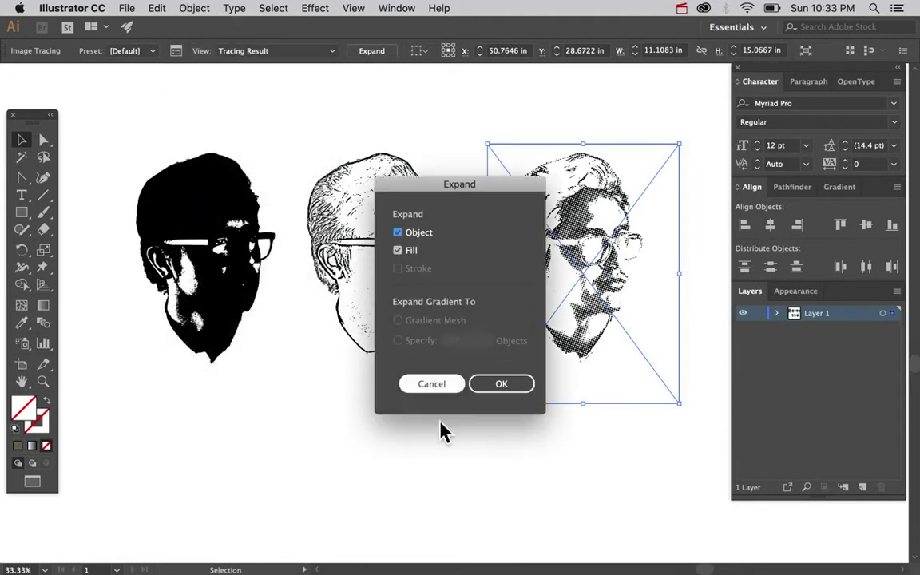
{"action": "left_click", "coordinate": [502, 385]}
Step: Expand the key line portrait's tracing into vector shapes
{"action": "left_click", "coordinate": [366, 224]}
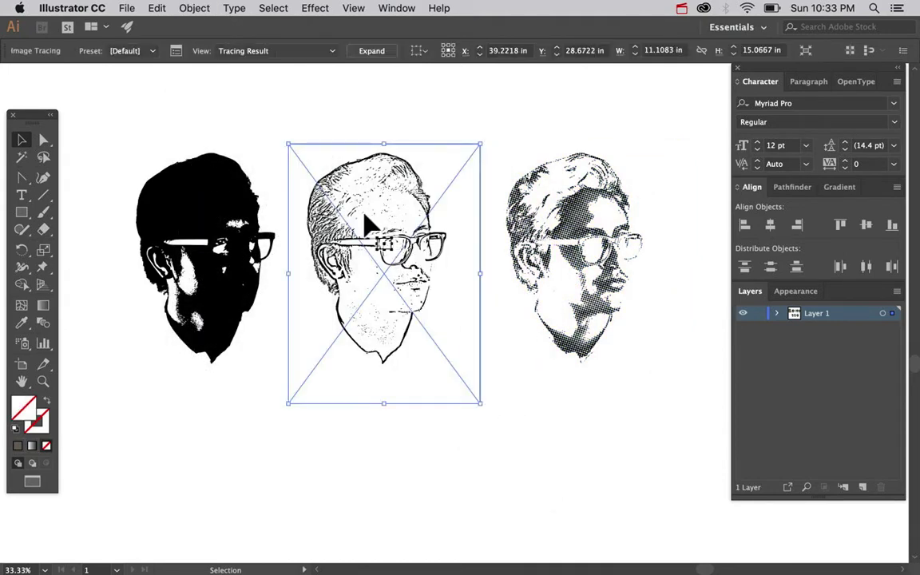
{"action": "left_click", "coordinate": [186, 10]}
{"action": "left_click", "coordinate": [217, 153]}
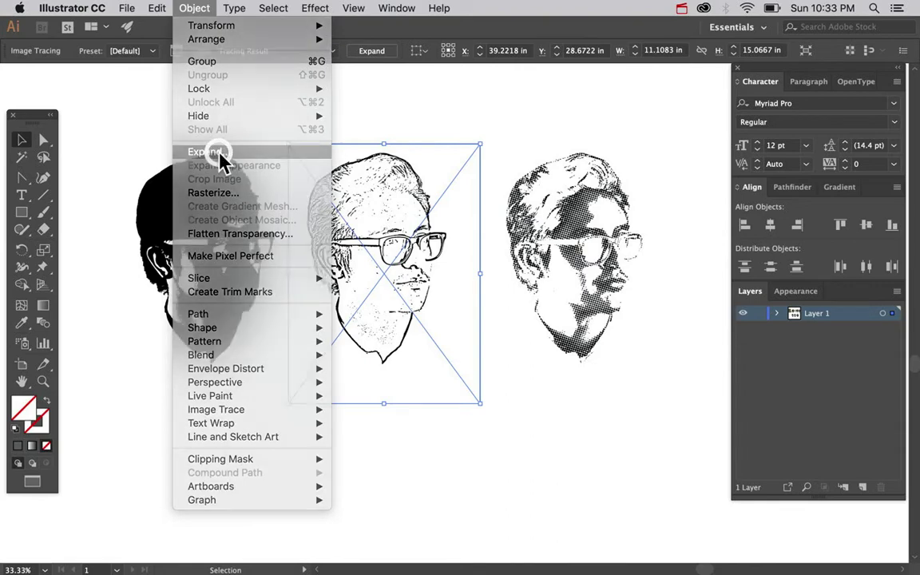
{"action": "left_click", "coordinate": [498, 383]}
Step: Expand the flat portrait's tracing into vector shapes and deselect it
{"action": "left_click", "coordinate": [224, 268], "text": "shift"}
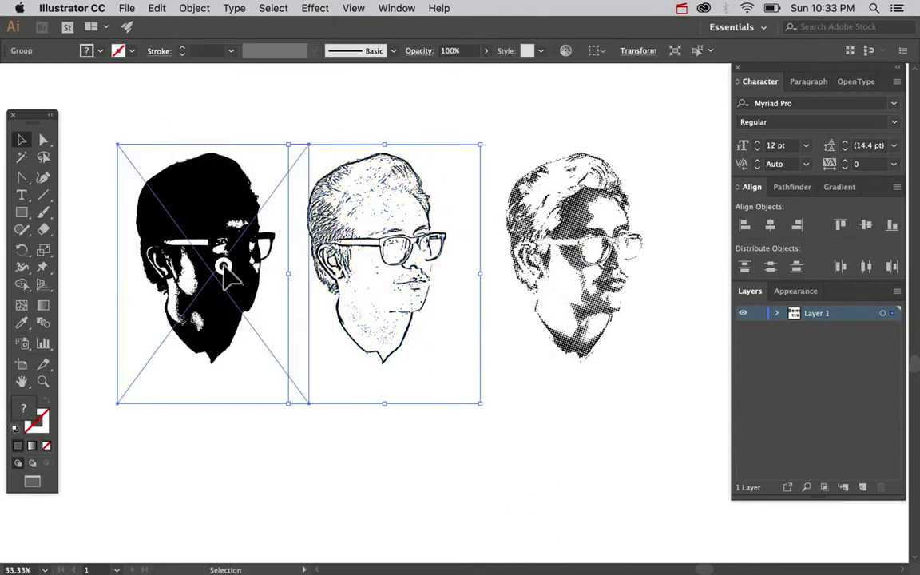
{"action": "left_click", "coordinate": [194, 8]}
{"action": "left_click", "coordinate": [206, 154]}
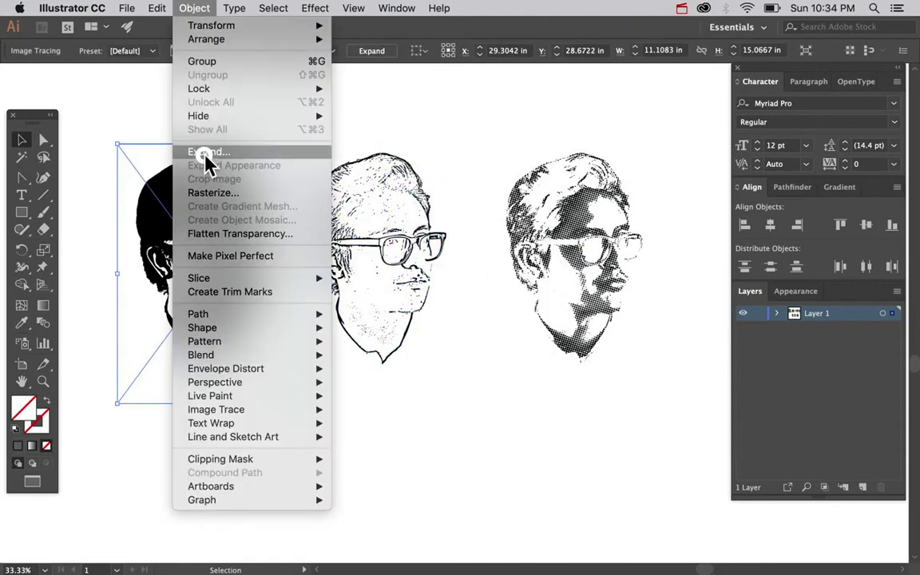
{"action": "left_click", "coordinate": [511, 389]}
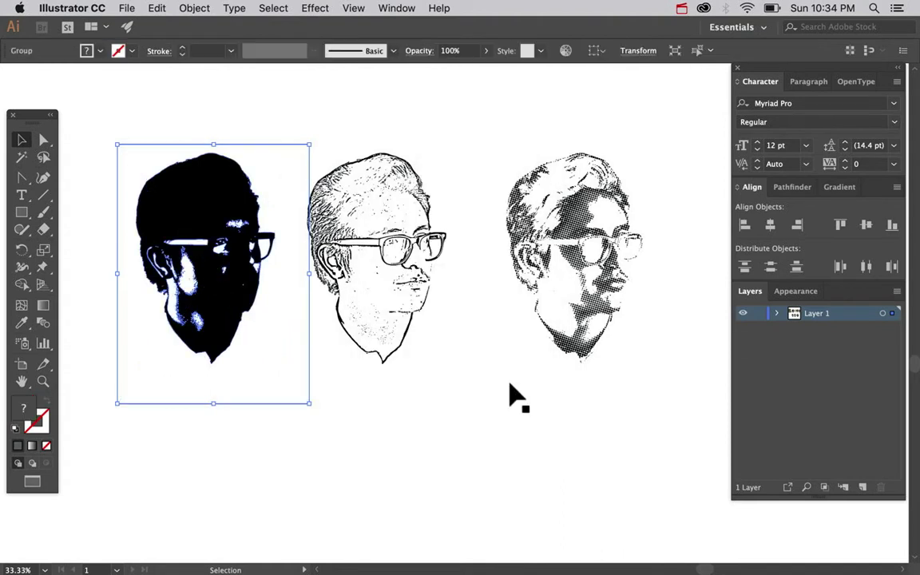
{"action": "left_click", "coordinate": [482, 435]}
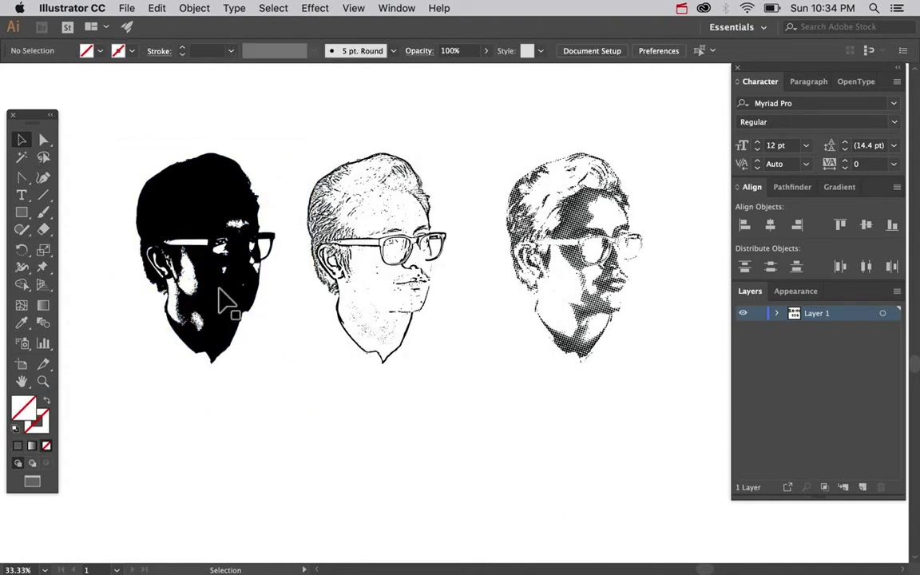
Step: Isolate the flat portrait's nested group, try moving its white background shape away, undo the move and leave isolation
{"action": "left_click", "coordinate": [220, 301]}
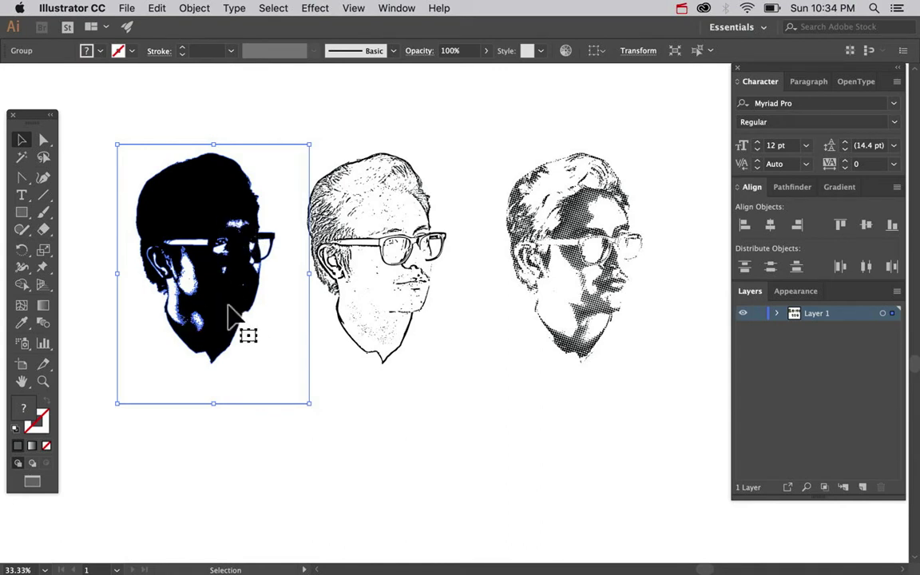
{"action": "double_click", "coordinate": [151, 318]}
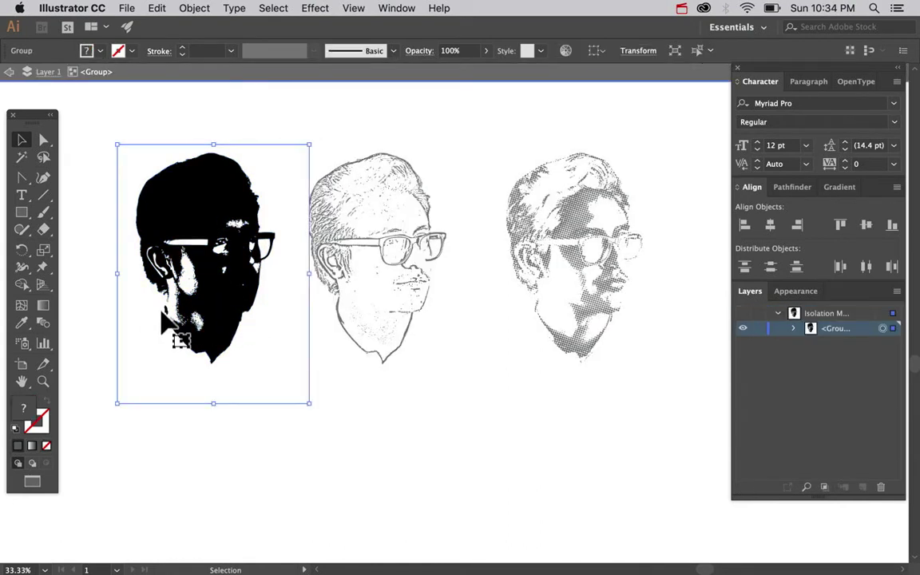
{"action": "double_click", "coordinate": [160, 321]}
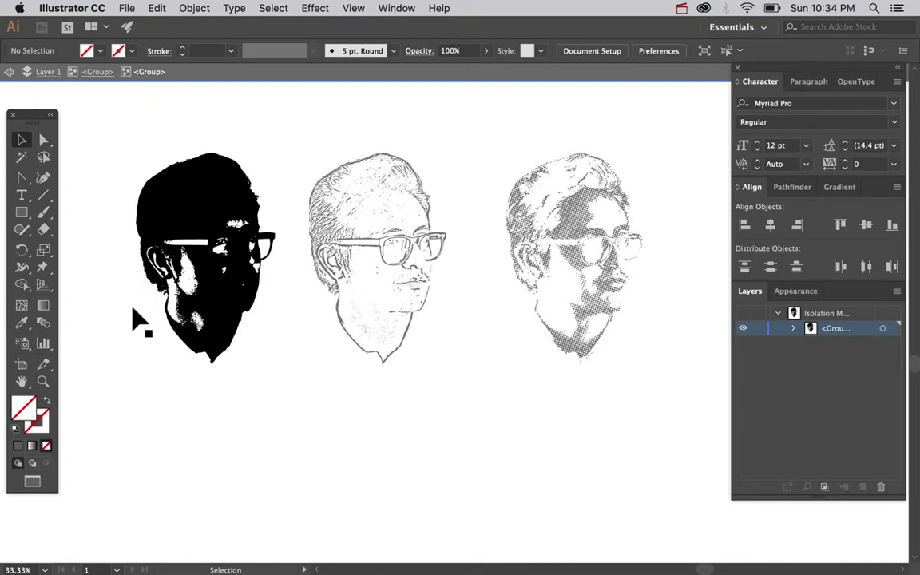
{"action": "left_click_drag", "start_coordinate": [133, 311], "coordinate": [122, 414]}
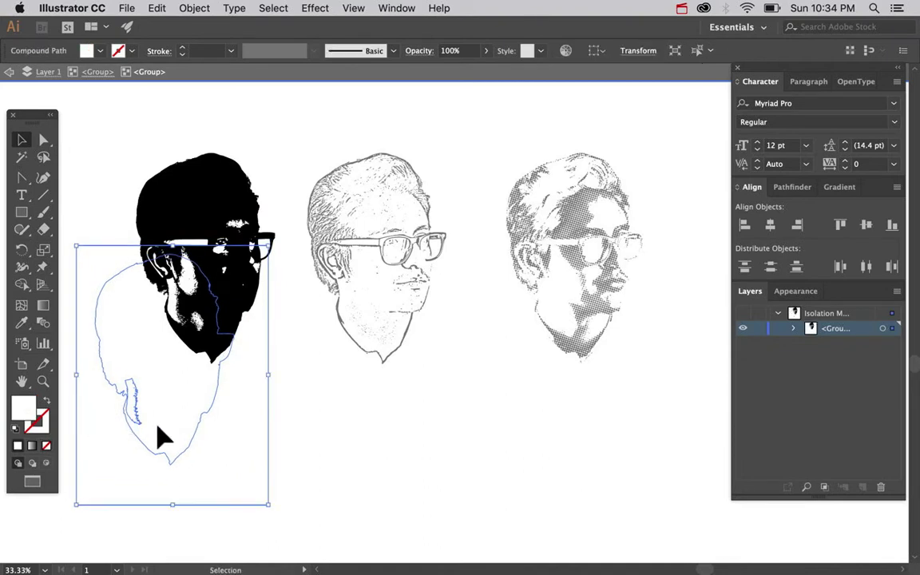
{"action": "key", "text": "ctrl+z"}
{"action": "key", "text": "ctrl+z"}
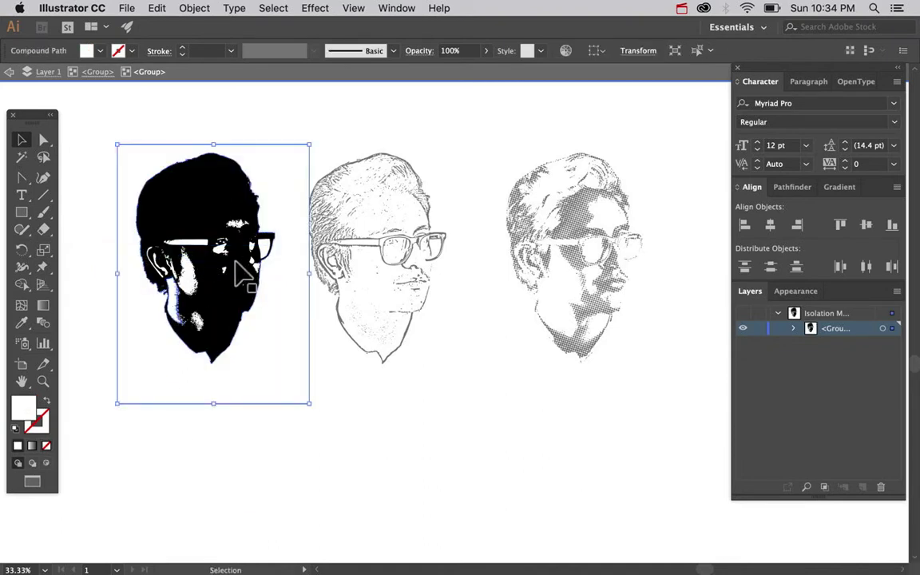
{"action": "double_click", "coordinate": [345, 447]}
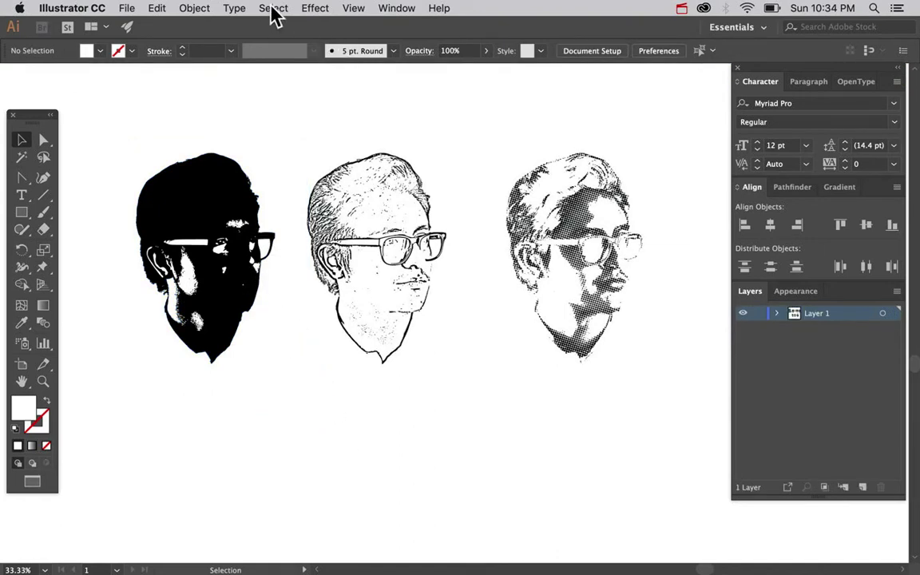
{"action": "left_click", "coordinate": [274, 10]}
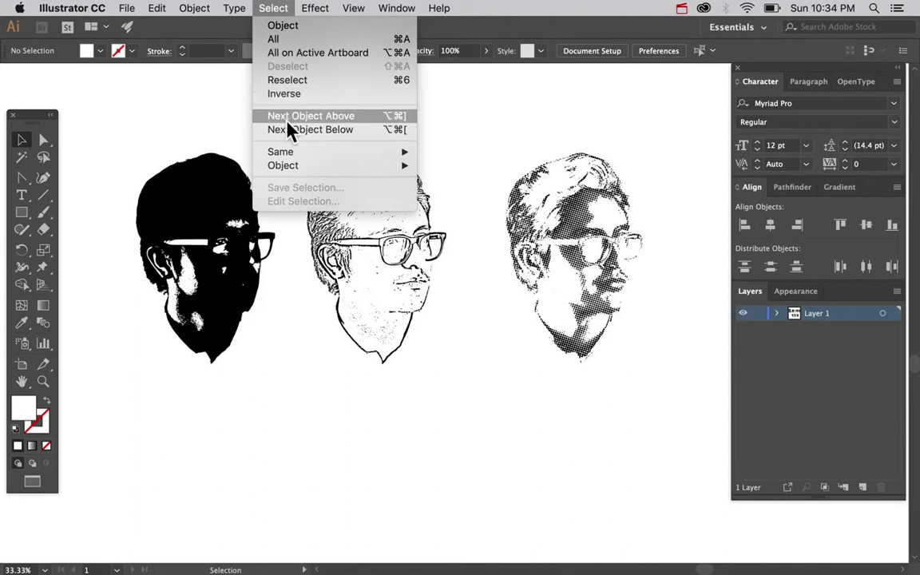
{"action": "mouse_move", "coordinate": [292, 154]}
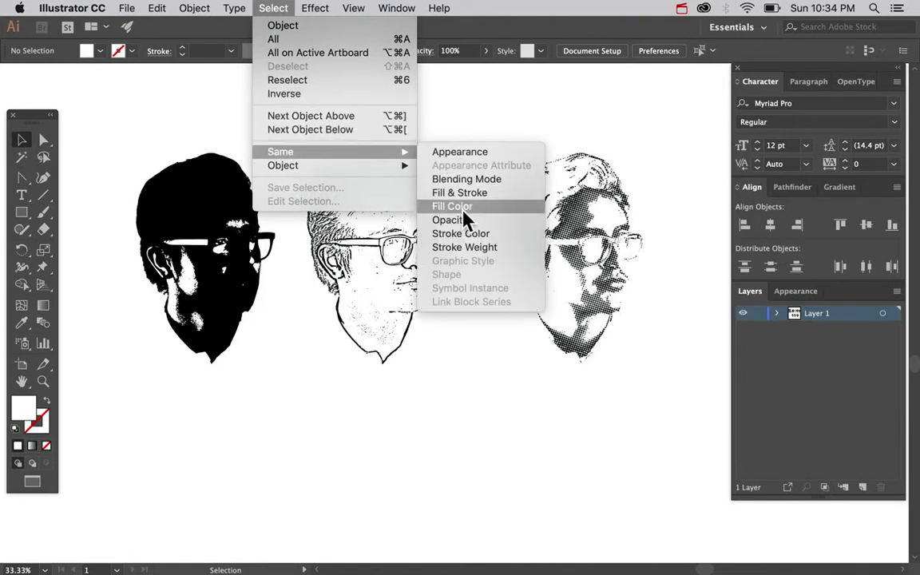
{"action": "left_click", "coordinate": [417, 440]}
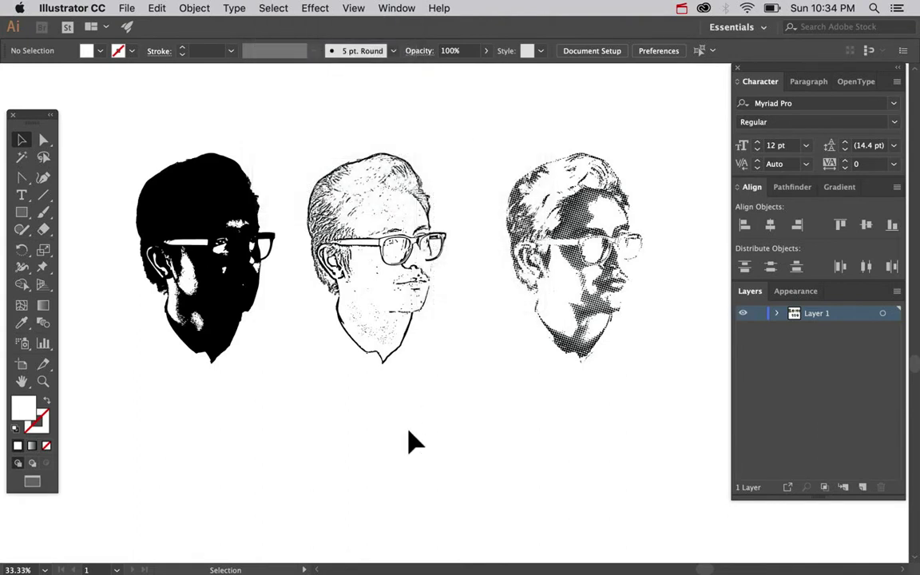
Step: Isolate the flat portrait's nested group, select all its black shapes by matching fill color, and copy them
{"action": "double_click", "coordinate": [207, 204]}
{"action": "double_click", "coordinate": [206, 206]}
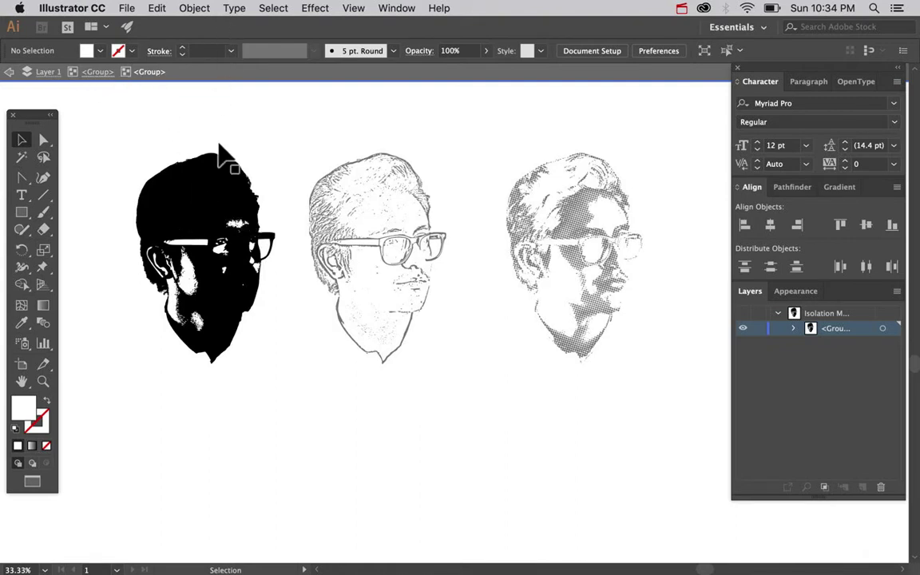
{"action": "left_click", "coordinate": [207, 190]}
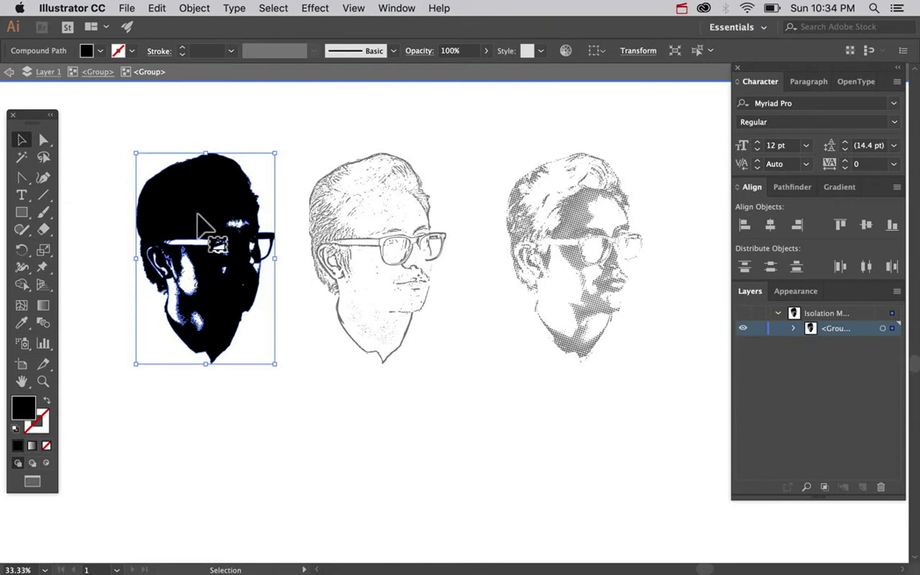
{"action": "left_click", "coordinate": [274, 8]}
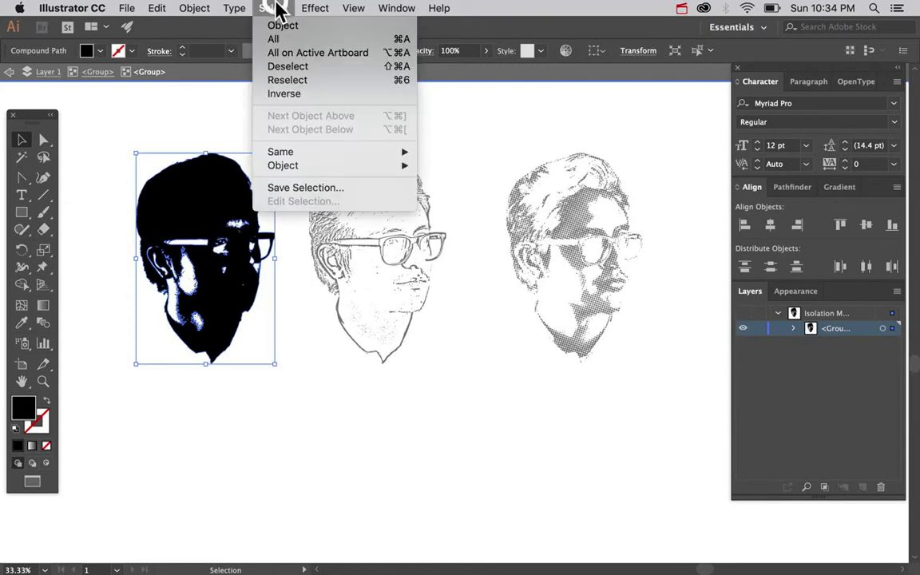
{"action": "mouse_move", "coordinate": [289, 153]}
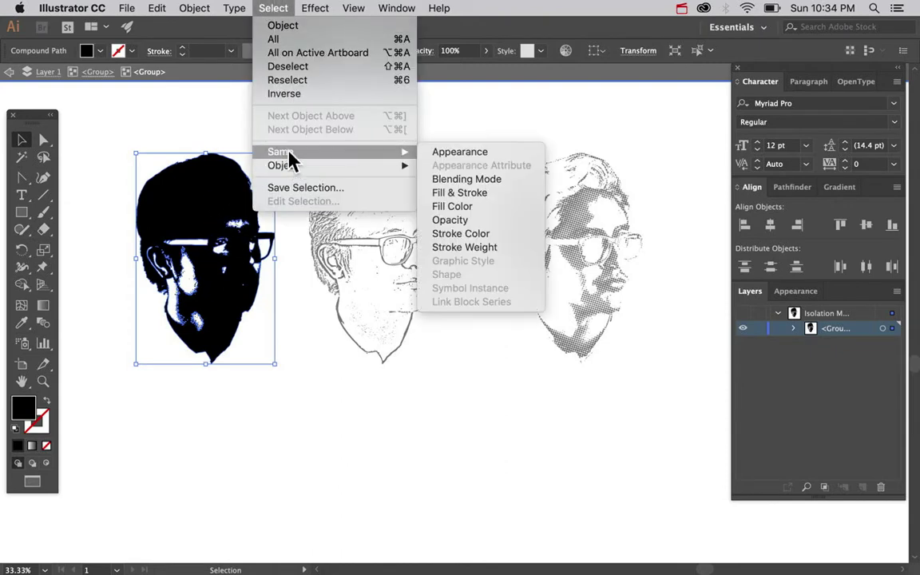
{"action": "left_click", "coordinate": [442, 208]}
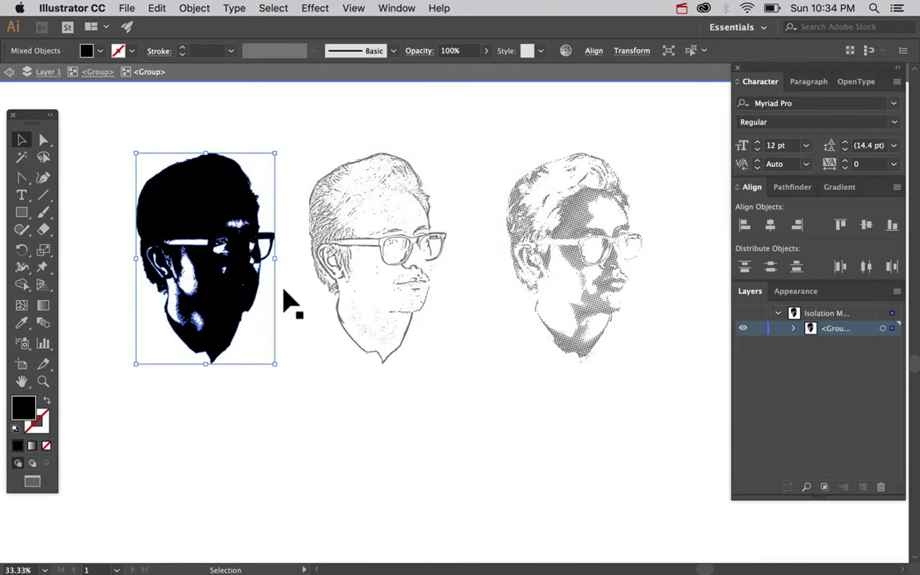
{"action": "key", "text": "super+c"}
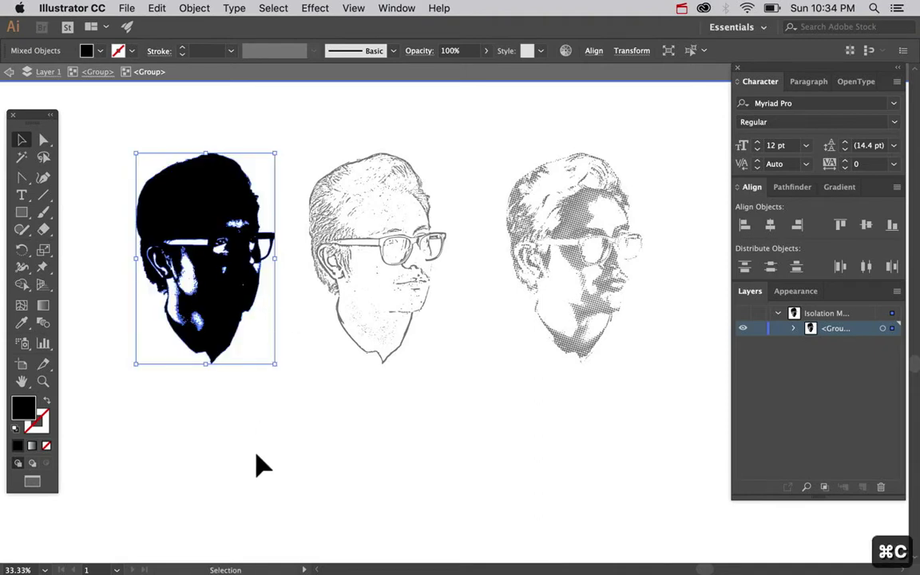
Step: Leave isolation, paste the copied black shapes directly below the flat portrait, and group them
{"action": "double_click", "coordinate": [263, 465]}
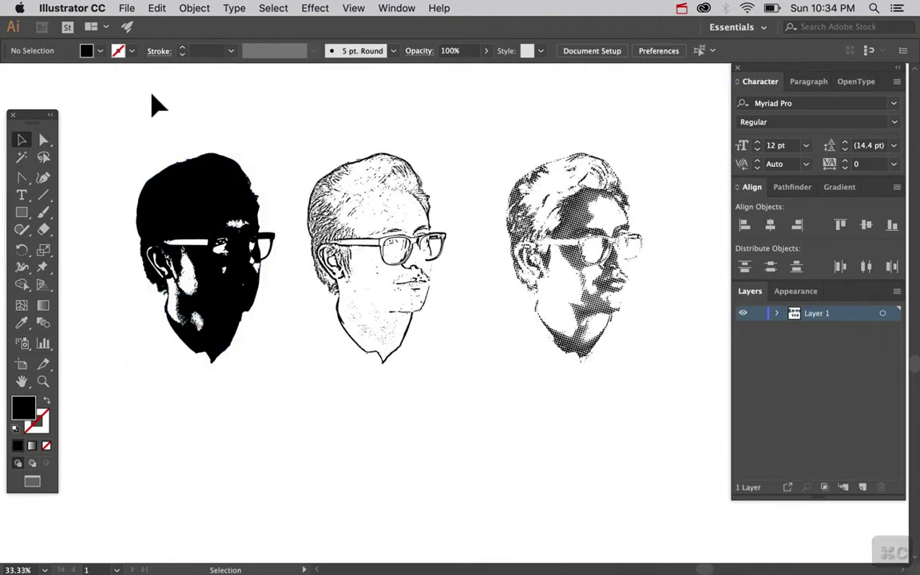
{"action": "scroll", "coordinate": [156, 237], "scroll_direction": "left", "scroll_amount": 4}
{"action": "scroll", "coordinate": [156, 238], "scroll_direction": "down", "scroll_amount": 2}
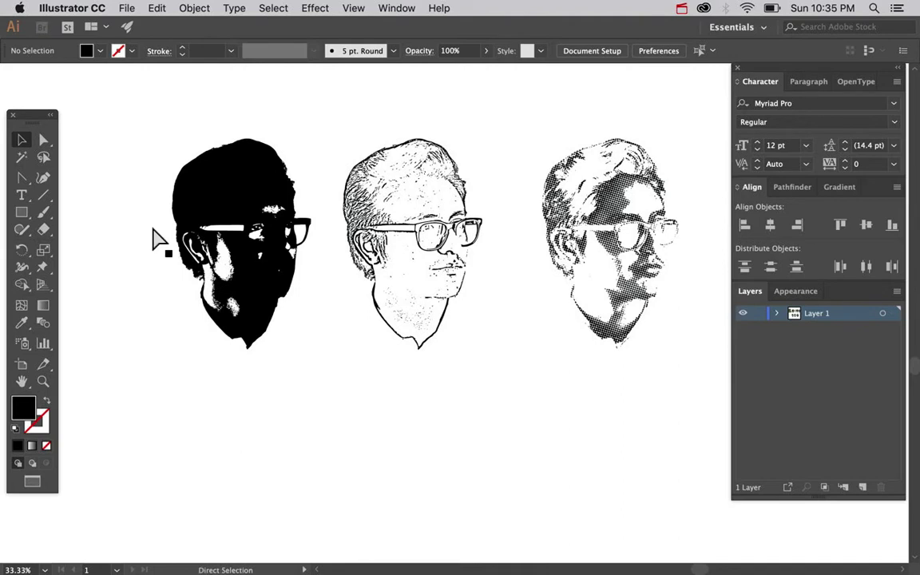
{"action": "key", "text": "super+v"}
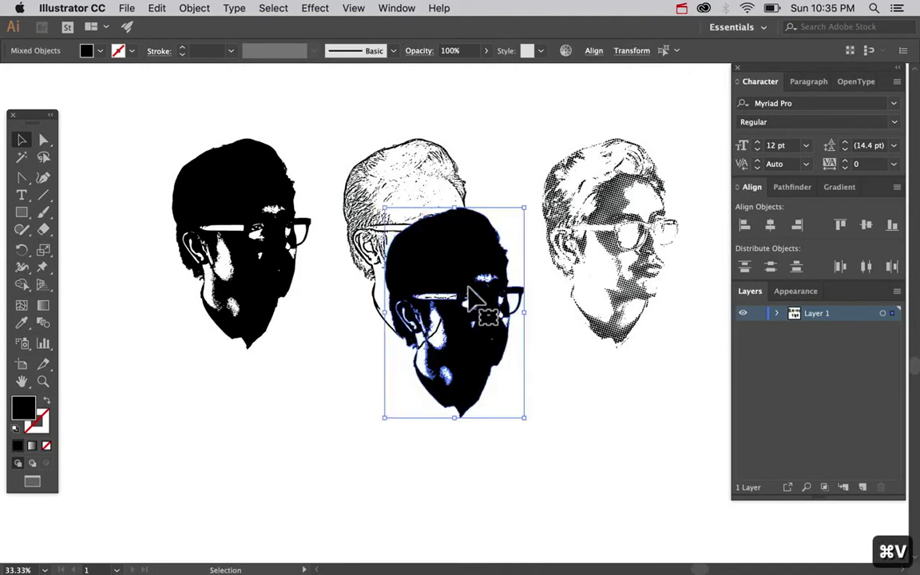
{"action": "left_click_drag", "start_coordinate": [476, 302], "coordinate": [256, 438]}
{"action": "scroll", "coordinate": [257, 438], "scroll_direction": "down", "scroll_amount": 5}
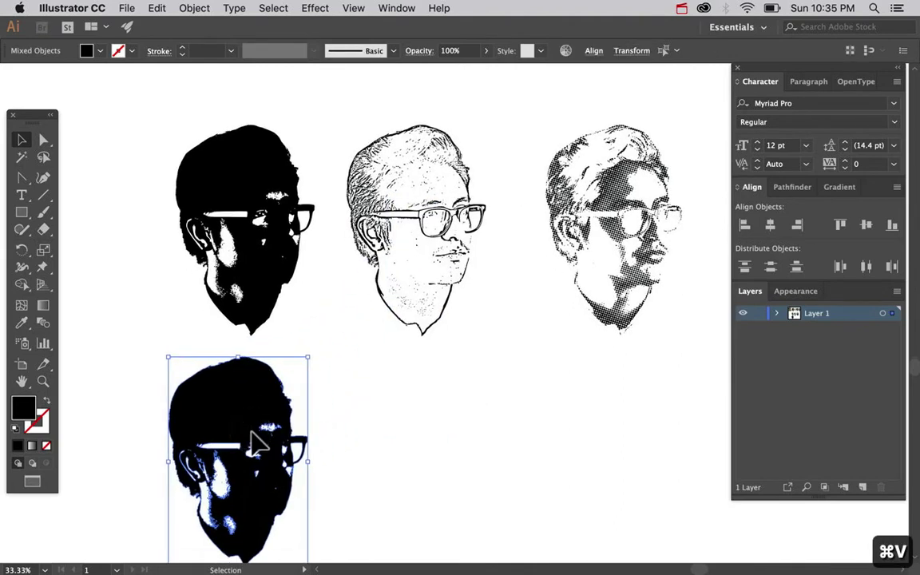
{"action": "left_click_drag", "start_coordinate": [267, 380], "coordinate": [261, 387]}
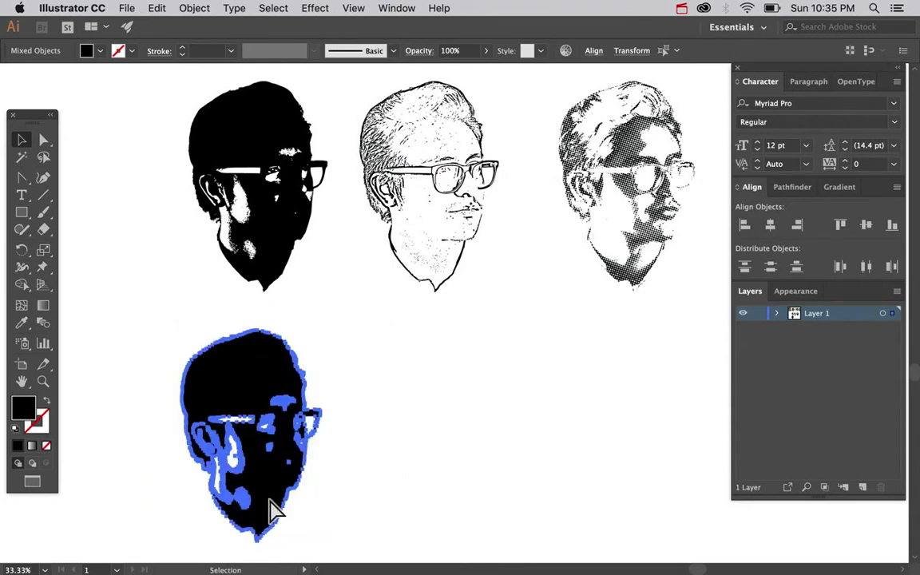
{"action": "key", "text": "super+g"}
{"action": "left_click", "coordinate": [464, 484]}
Step: Isolate the key line portrait's nested group, select all its black line work by matching fill color, and copy it
{"action": "scroll", "coordinate": [467, 484], "scroll_direction": "right", "scroll_amount": 2}
{"action": "scroll", "coordinate": [467, 484], "scroll_direction": "up", "scroll_amount": 2}
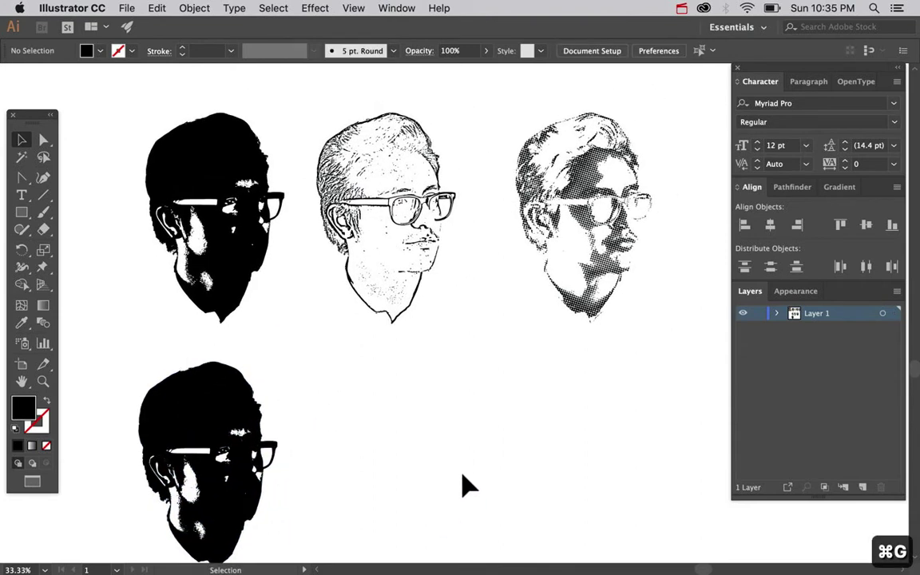
{"action": "key", "text": "super+equal"}
{"action": "scroll", "coordinate": [472, 472], "scroll_direction": "left", "scroll_amount": 1}
{"action": "scroll", "coordinate": [472, 471], "scroll_direction": "up", "scroll_amount": 2}
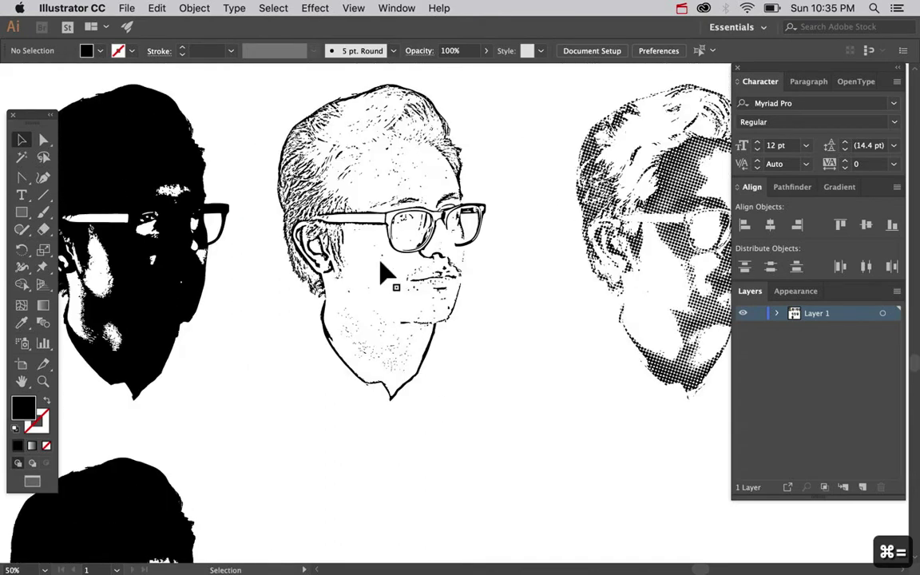
{"action": "double_click", "coordinate": [391, 238]}
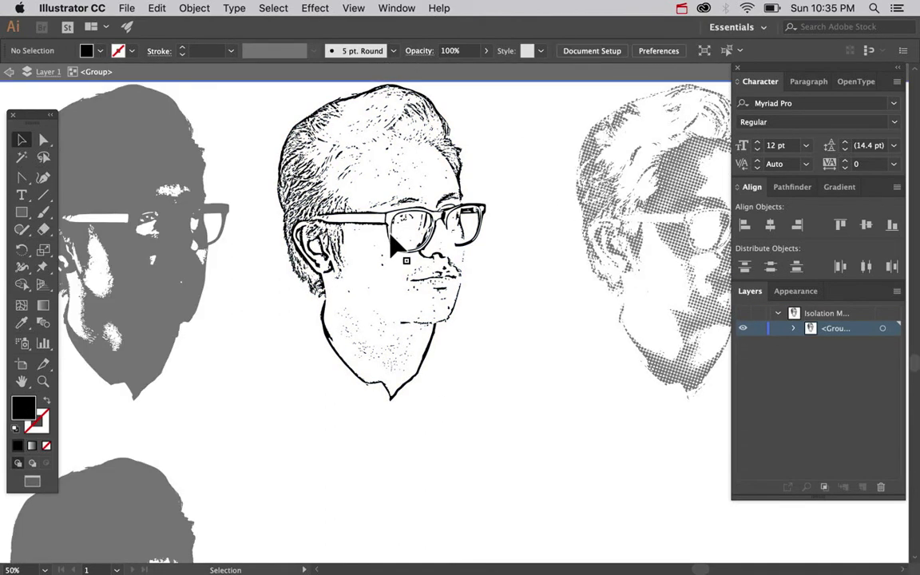
{"action": "double_click", "coordinate": [390, 242]}
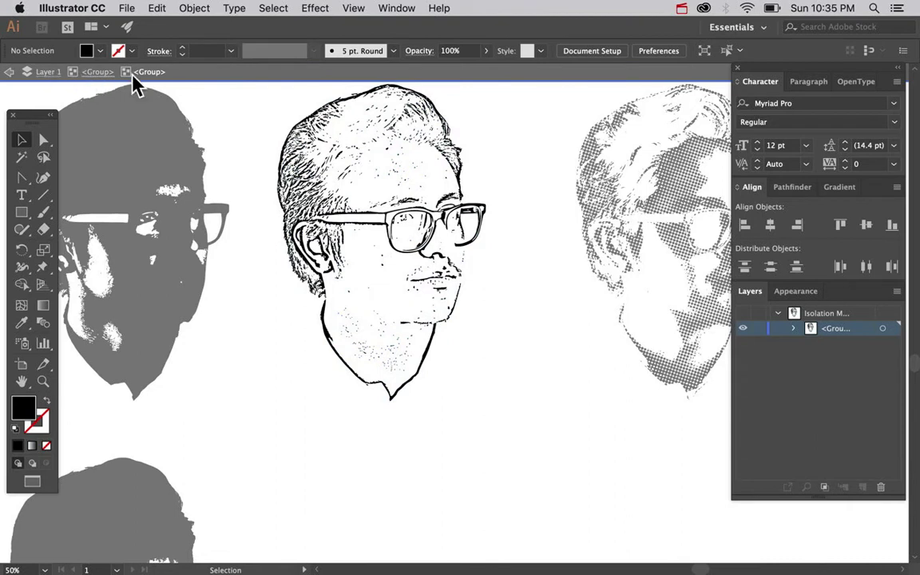
{"action": "left_click", "coordinate": [370, 235]}
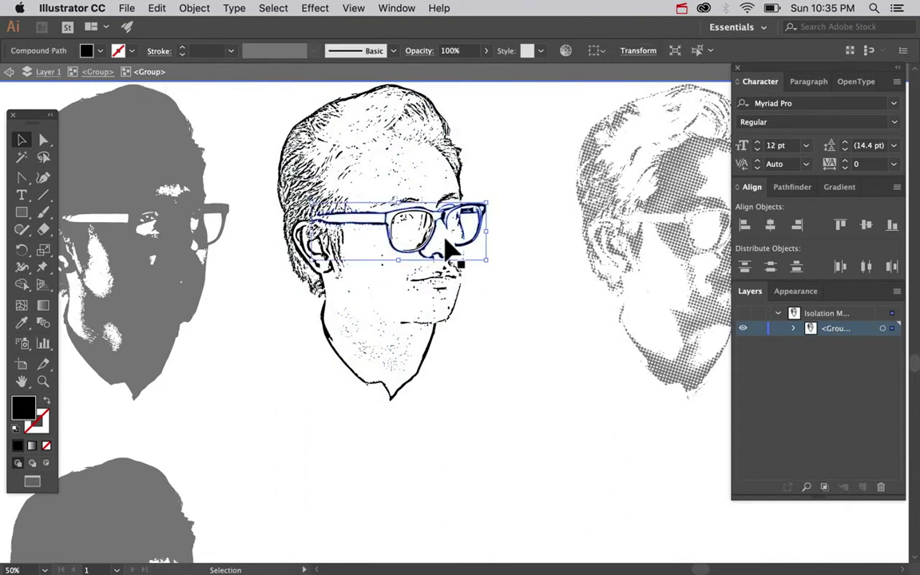
{"action": "left_click", "coordinate": [273, 8]}
{"action": "left_click", "coordinate": [292, 153]}
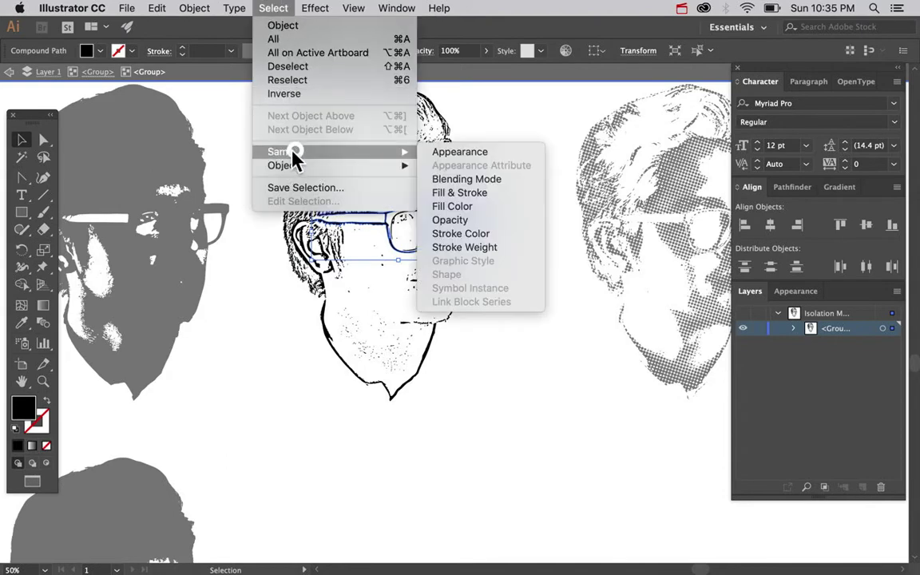
{"action": "left_click", "coordinate": [438, 206]}
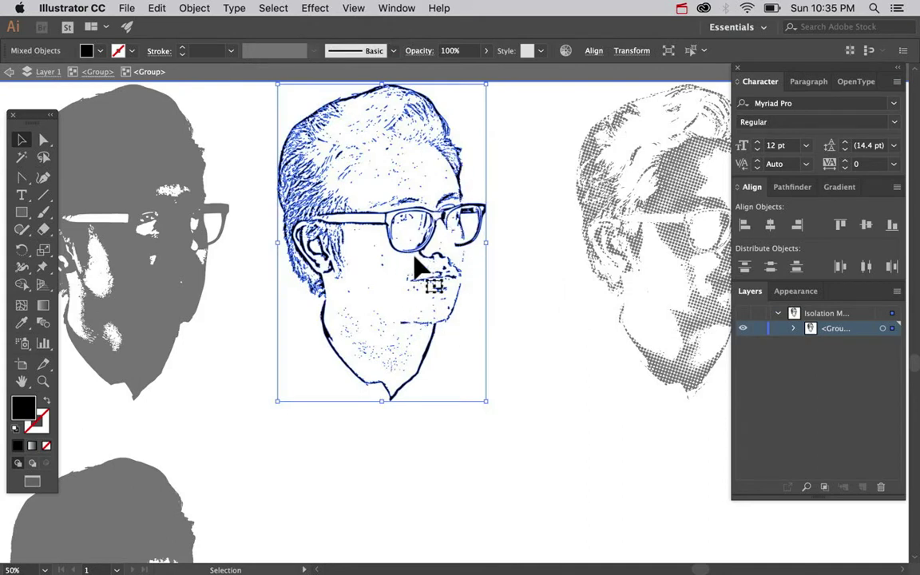
{"action": "key", "text": "super+c"}
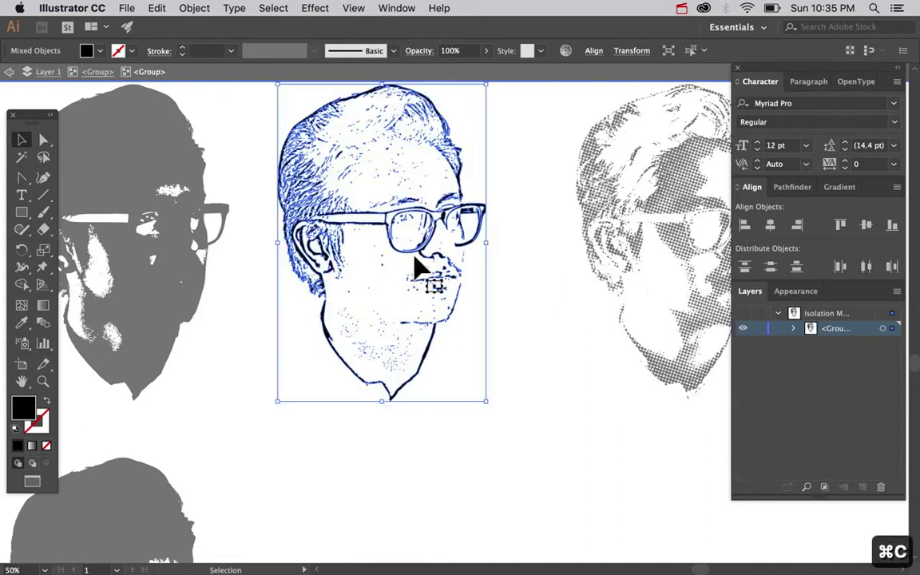
Step: Leave isolation, paste the copied line work, and place it below the key line portrait beside the flat copy
{"action": "double_click", "coordinate": [449, 499]}
{"action": "scroll", "coordinate": [449, 499], "scroll_direction": "down", "scroll_amount": 5}
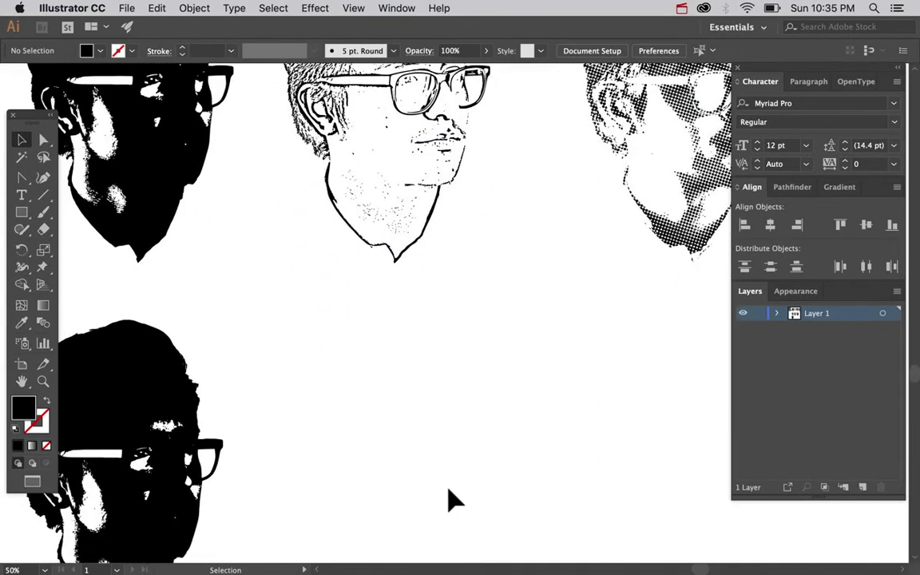
{"action": "key", "text": "super+v"}
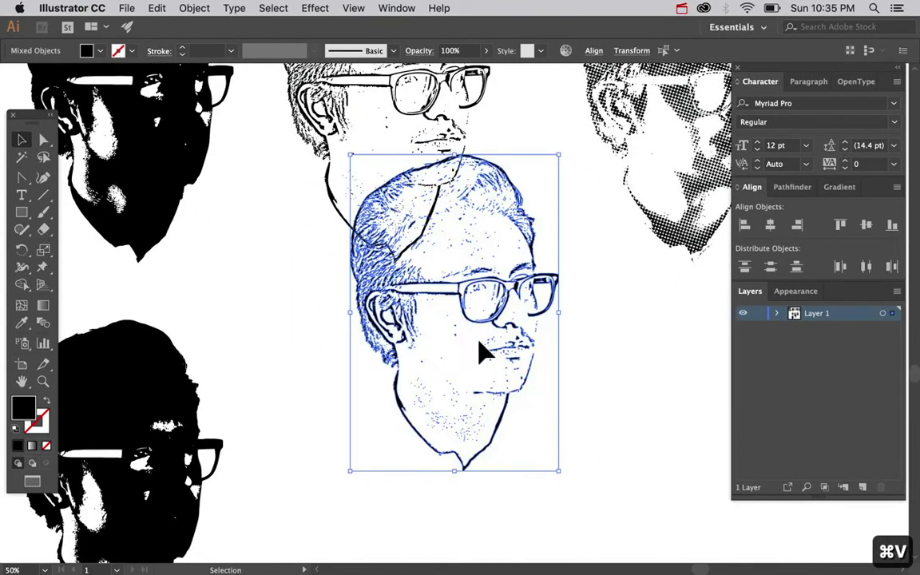
{"action": "left_click_drag", "start_coordinate": [456, 278], "coordinate": [438, 441]}
{"action": "scroll", "coordinate": [437, 442], "scroll_direction": "down", "scroll_amount": 3}
{"action": "left_click_drag", "start_coordinate": [435, 361], "coordinate": [436, 362]}
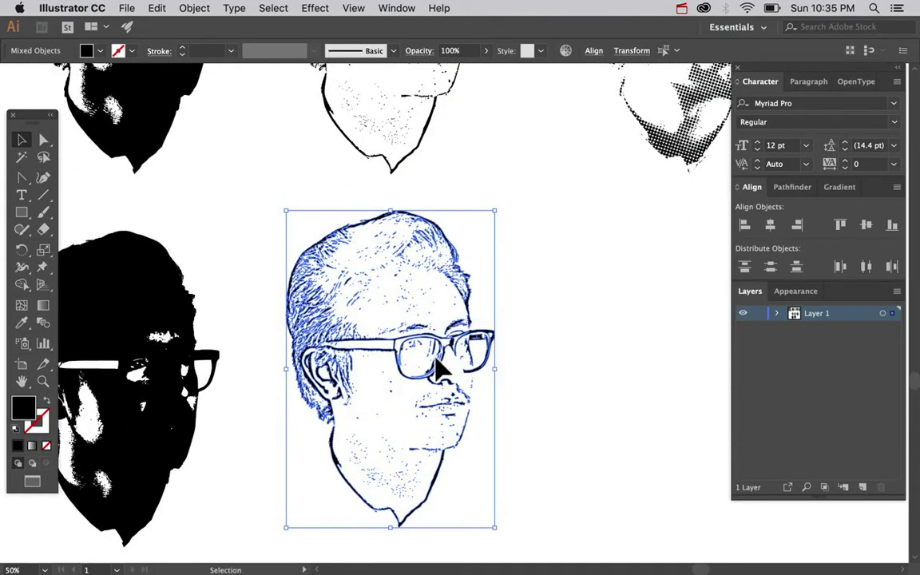
Step: Group the pasted key line work that sits below the key line portrait
{"action": "key", "text": "a"}
{"action": "key", "text": "super+g"}
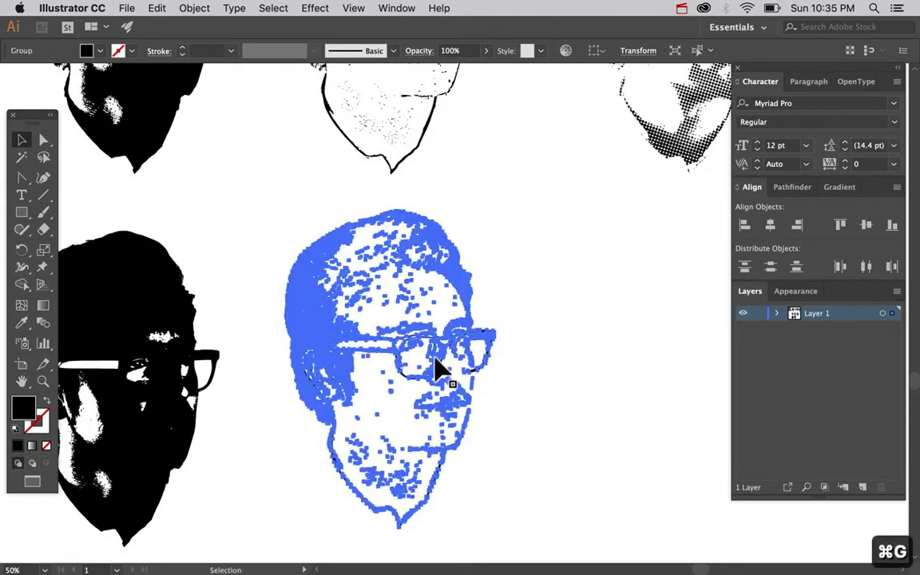
{"action": "left_click", "coordinate": [575, 431]}
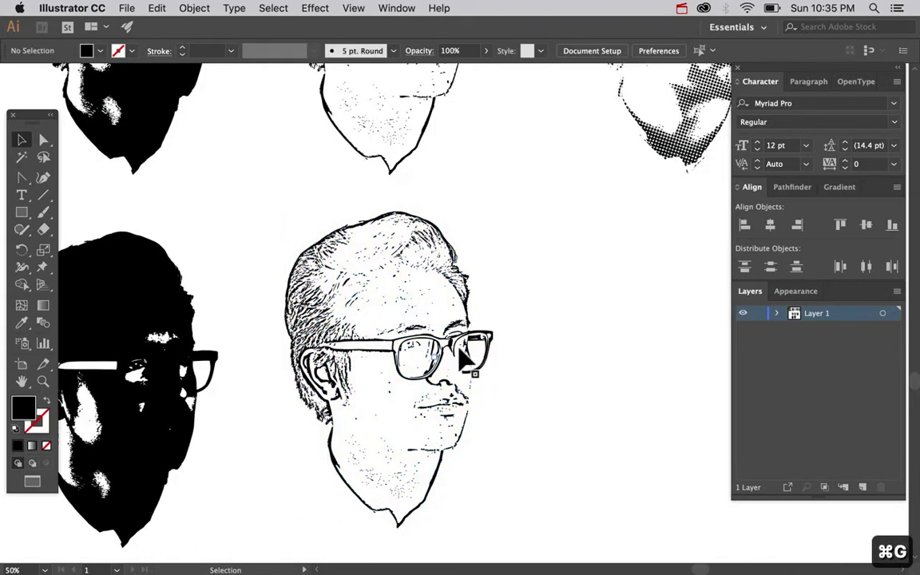
{"action": "left_click_drag", "start_coordinate": [468, 360], "coordinate": [494, 365]}
{"action": "key", "text": "super+z"}
Step: Isolate the nested group inside the original halftone portrait
{"action": "scroll", "coordinate": [590, 342], "scroll_direction": "right", "scroll_amount": 5}
{"action": "scroll", "coordinate": [589, 343], "scroll_direction": "up", "scroll_amount": 2}
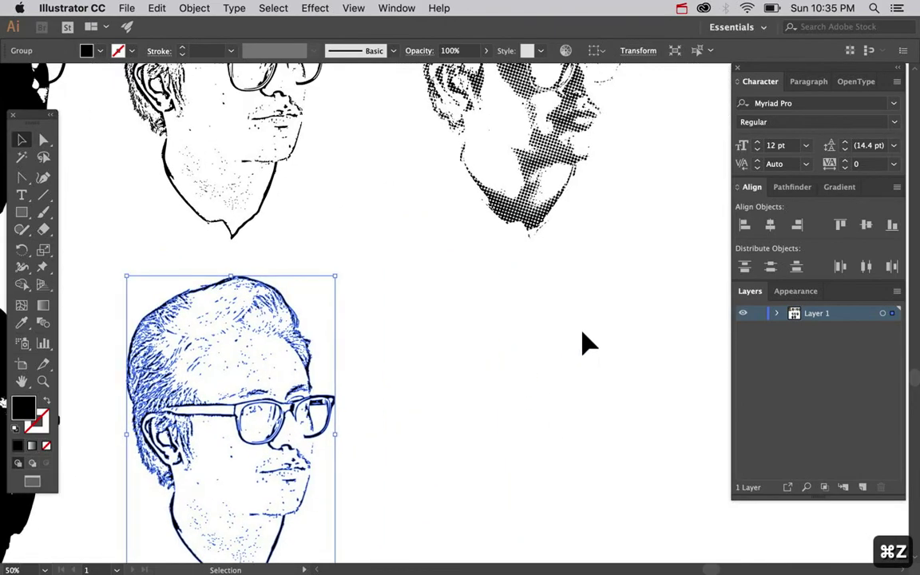
{"action": "scroll", "coordinate": [583, 343], "scroll_direction": "up", "scroll_amount": 5}
{"action": "scroll", "coordinate": [583, 342], "scroll_direction": "right", "scroll_amount": 1}
{"action": "left_click", "coordinate": [524, 295]}
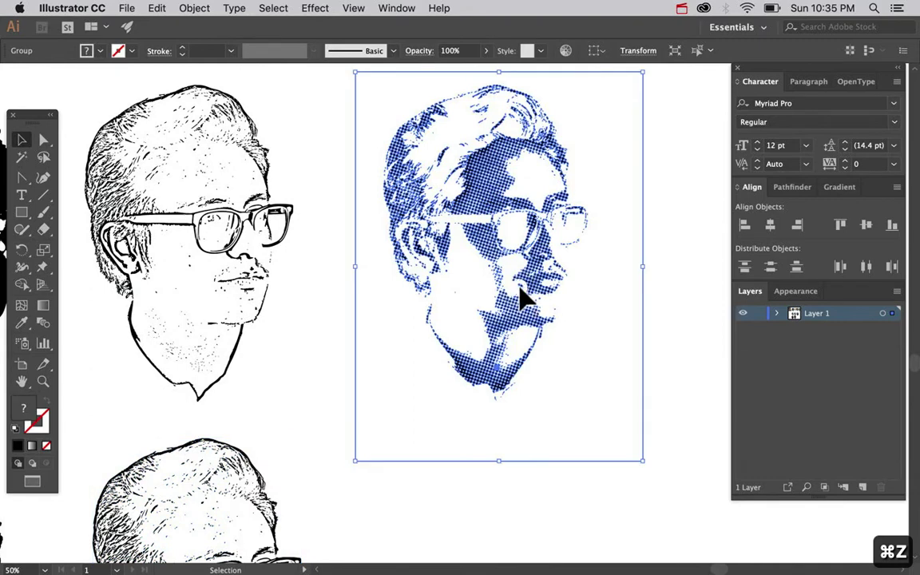
{"action": "double_click", "coordinate": [520, 296]}
{"action": "left_click", "coordinate": [520, 296]}
{"action": "double_click", "coordinate": [520, 296]}
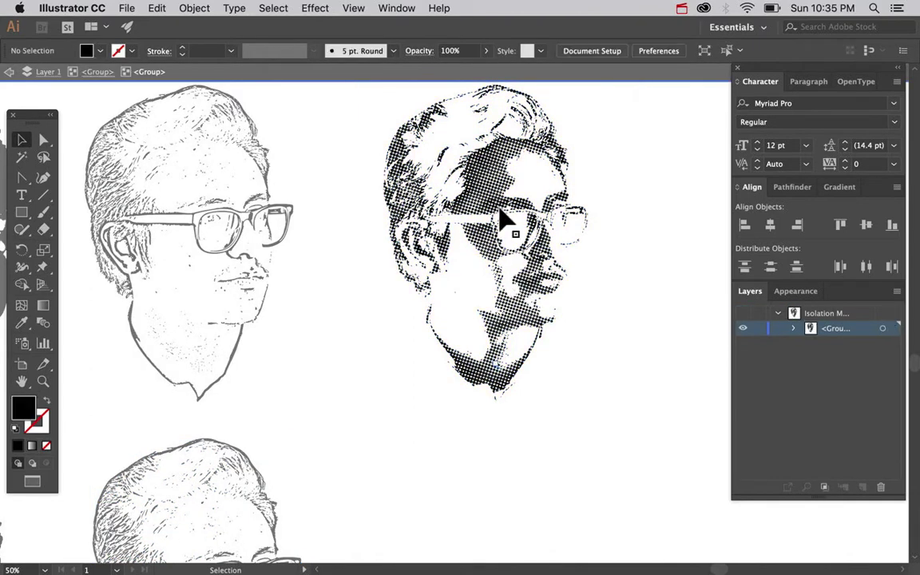
Step: Select all the halftone portrait's black shapes by matching fill color and copy them
{"action": "left_click", "coordinate": [479, 176]}
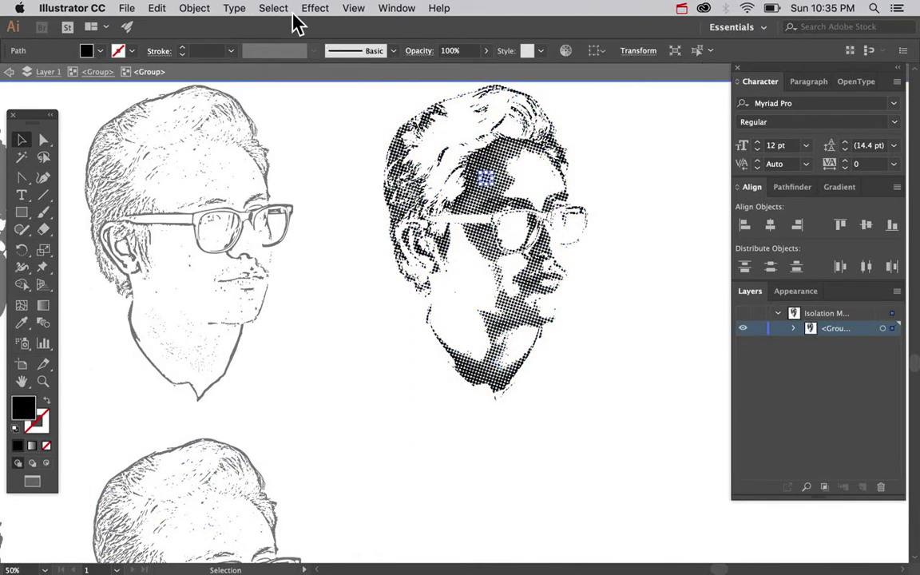
{"action": "left_click", "coordinate": [273, 8]}
{"action": "mouse_move", "coordinate": [290, 152]}
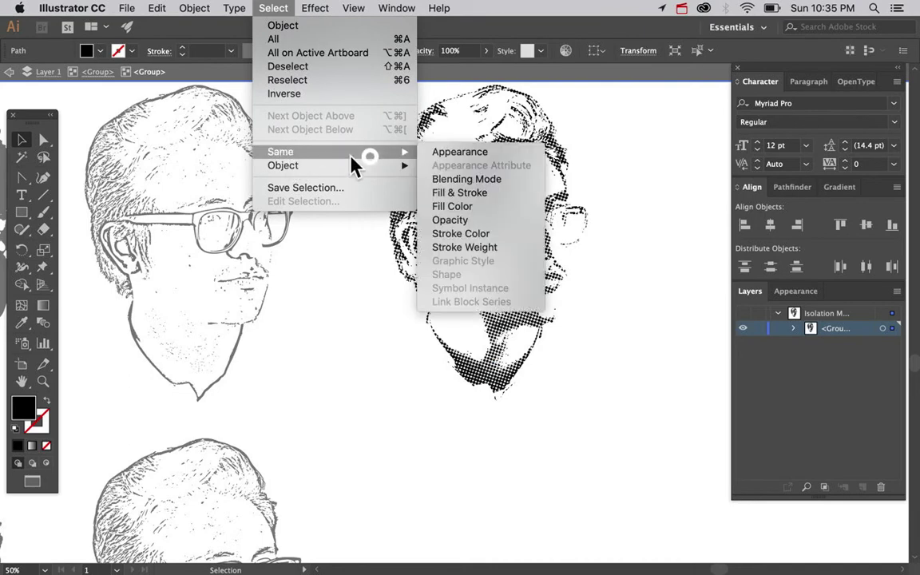
{"action": "left_click", "coordinate": [439, 208]}
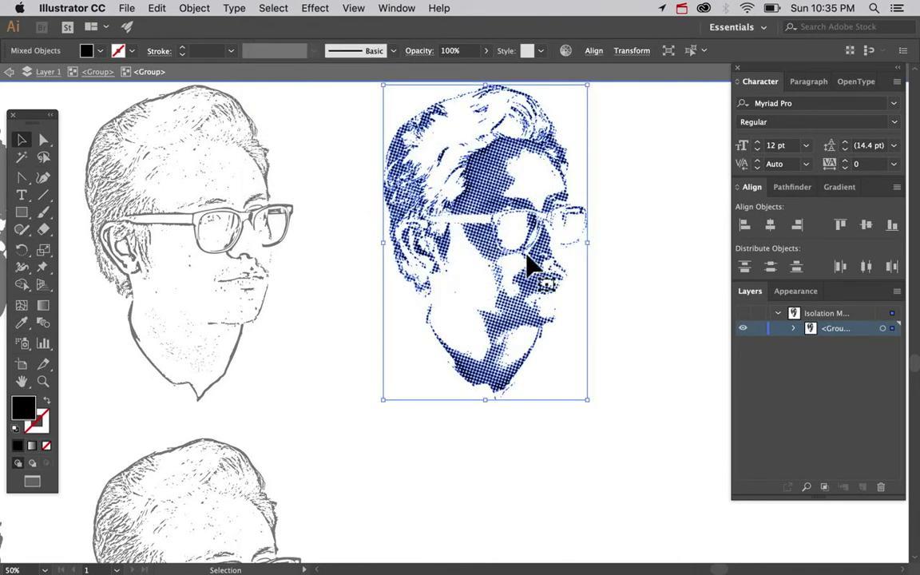
{"action": "key", "text": "super+c"}
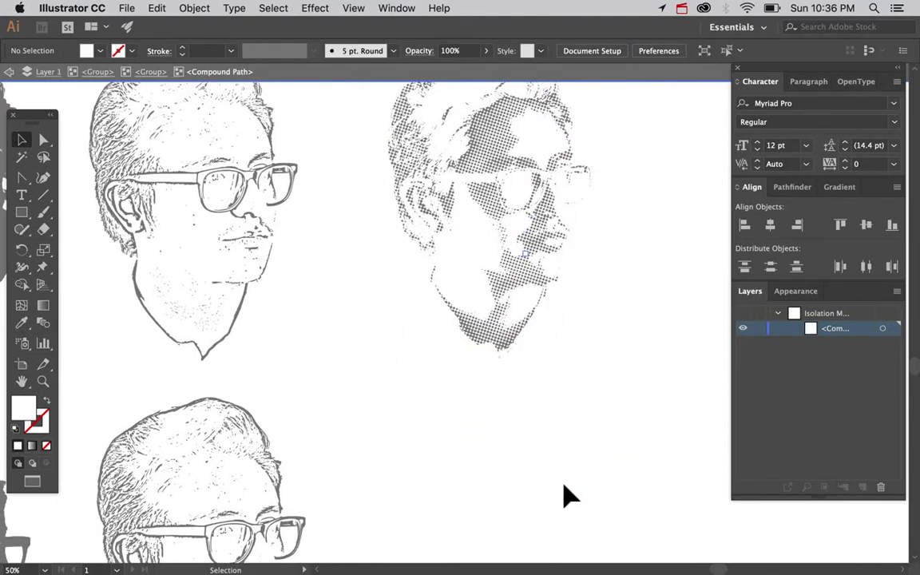
Step: Leave isolation, paste the black halftone shapes below the halftone portrait beside the key line copy, and group them
{"action": "double_click", "coordinate": [562, 495]}
{"action": "scroll", "coordinate": [564, 495], "scroll_direction": "down", "scroll_amount": 4}
{"action": "scroll", "coordinate": [565, 495], "scroll_direction": "down", "scroll_amount": 1}
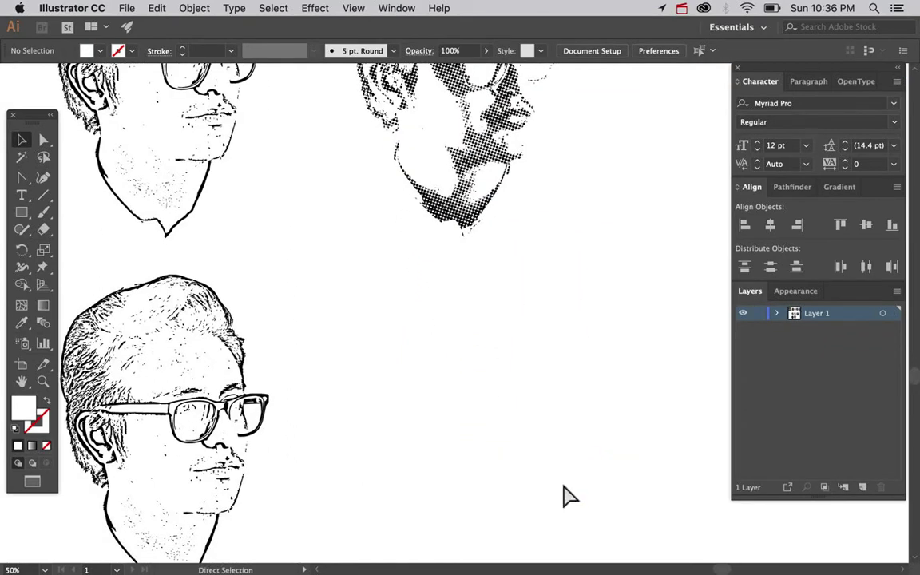
{"action": "key", "text": "super+v"}
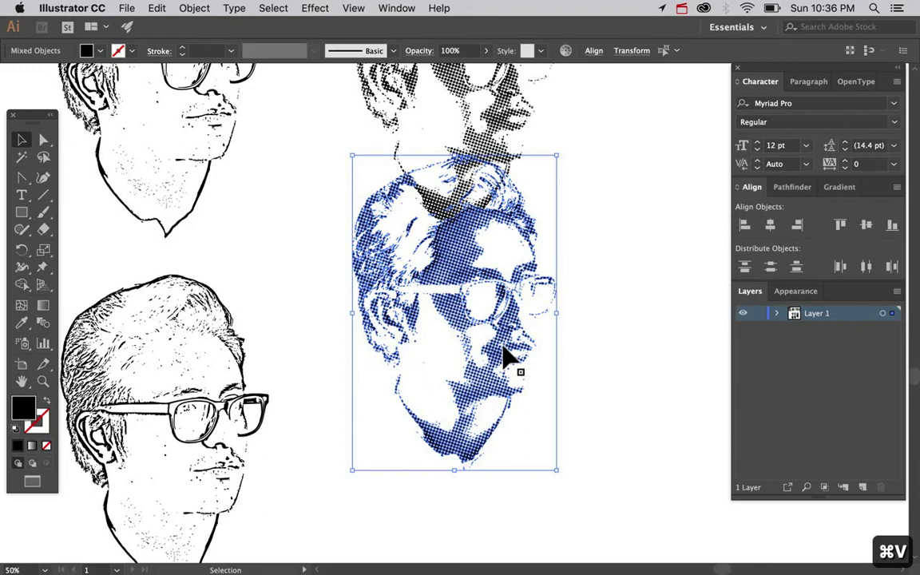
{"action": "left_click_drag", "start_coordinate": [505, 359], "coordinate": [495, 460]}
{"action": "scroll", "coordinate": [495, 460], "scroll_direction": "down", "scroll_amount": 4}
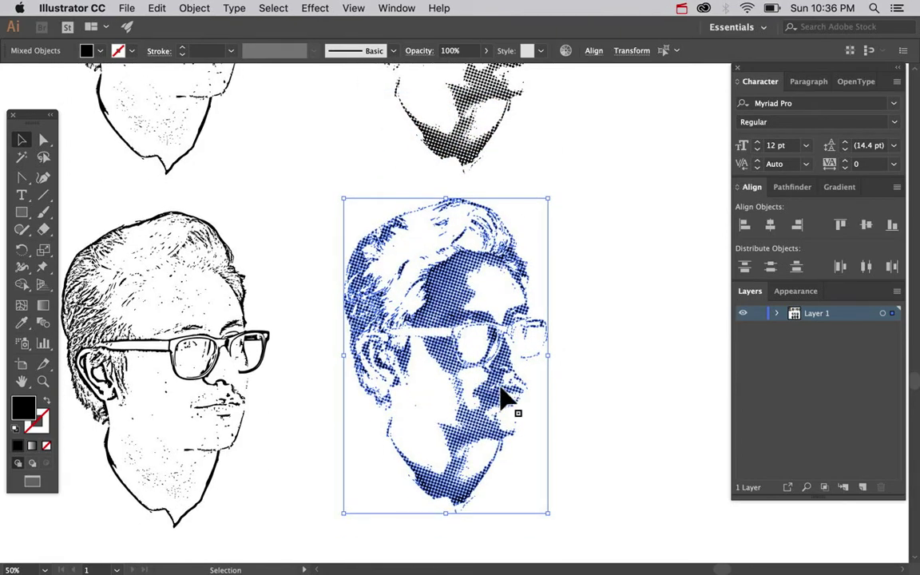
{"action": "key", "text": "super+g"}
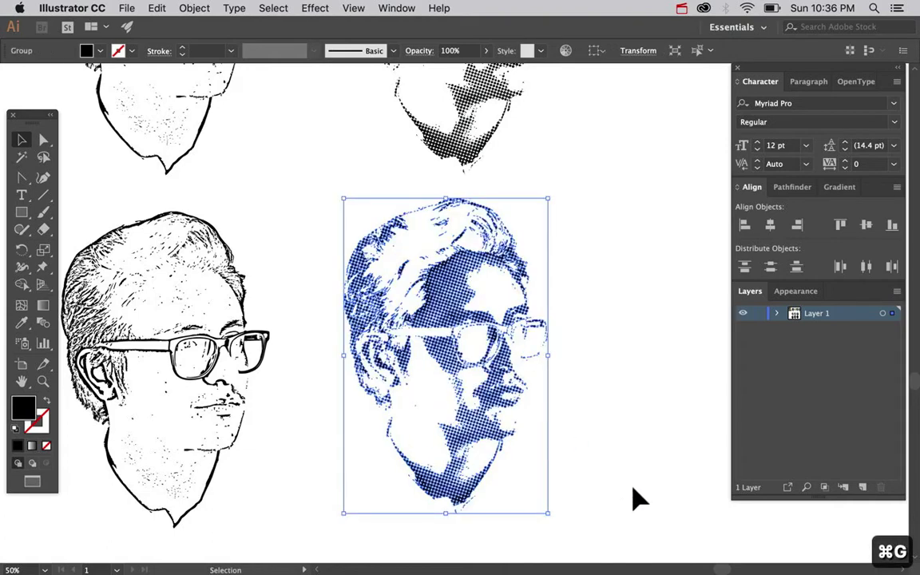
{"action": "left_click", "coordinate": [635, 498]}
Step: Delete the upper row of three traced portraits that still contain white, keeping the black-only copies
{"action": "key", "text": "super+minus"}
{"action": "key", "text": "super+minus"}
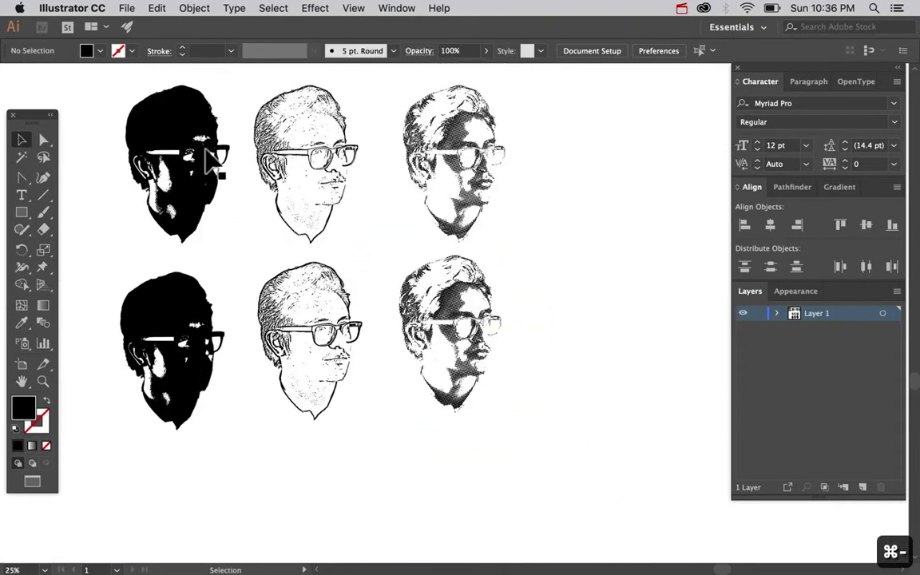
{"action": "scroll", "coordinate": [196, 168], "scroll_direction": "up", "scroll_amount": 1}
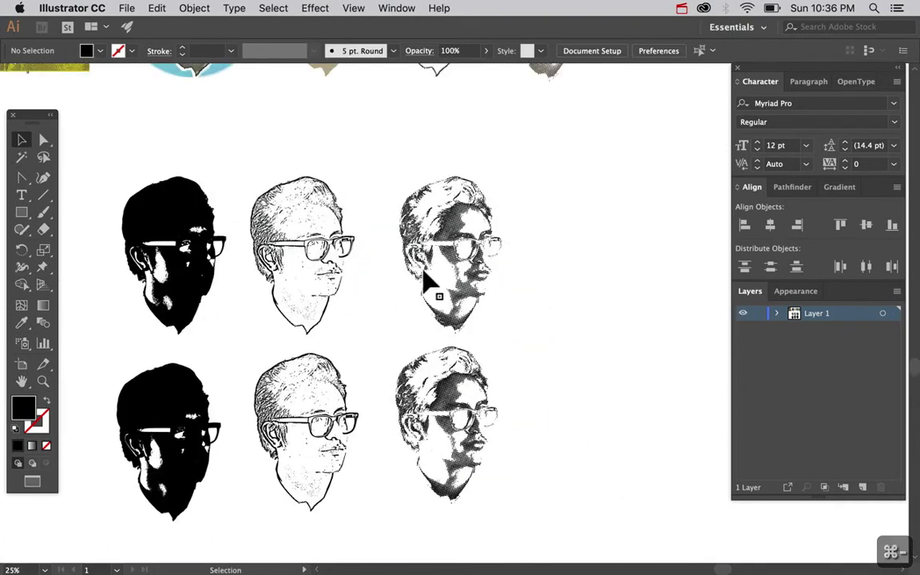
{"action": "left_click_drag", "start_coordinate": [103, 154], "coordinate": [533, 344]}
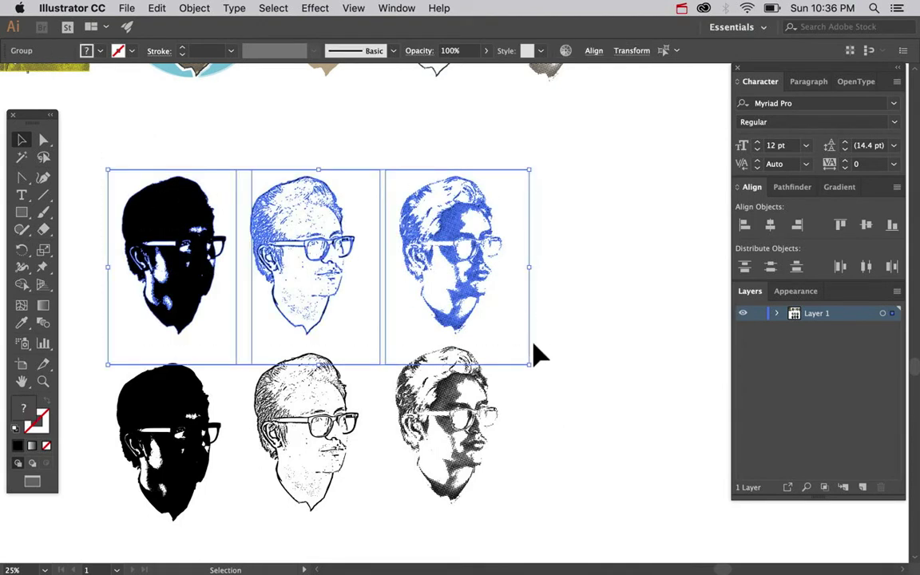
{"action": "key", "text": "Delete"}
Step: Move the three black-only portrait copies together up into the space of the deleted row
{"action": "left_click_drag", "start_coordinate": [137, 309], "coordinate": [511, 462]}
{"action": "left_click_drag", "start_coordinate": [327, 443], "coordinate": [386, 328]}
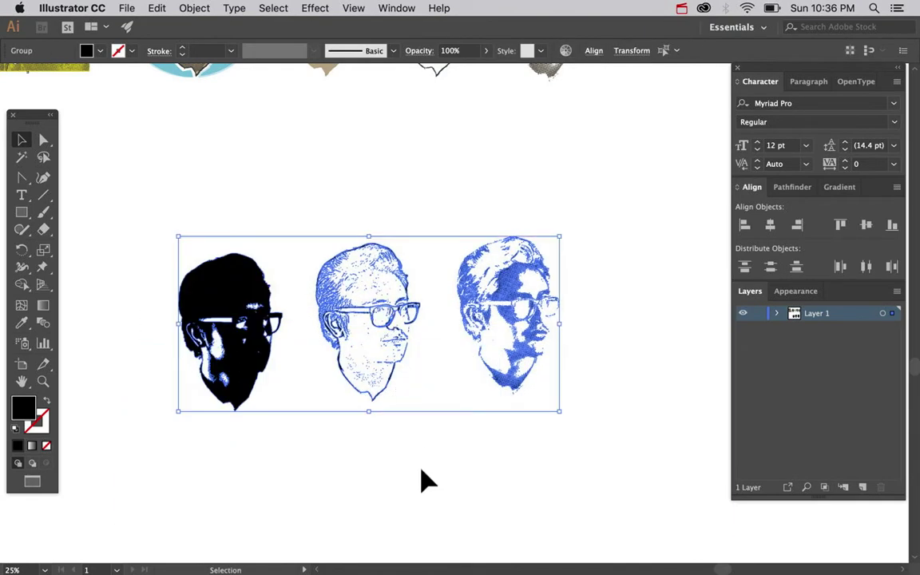
{"action": "left_click", "coordinate": [421, 436]}
Step: Fill the flat portrait with bright cyan 1FB9DD
{"action": "key", "text": "super+equal"}
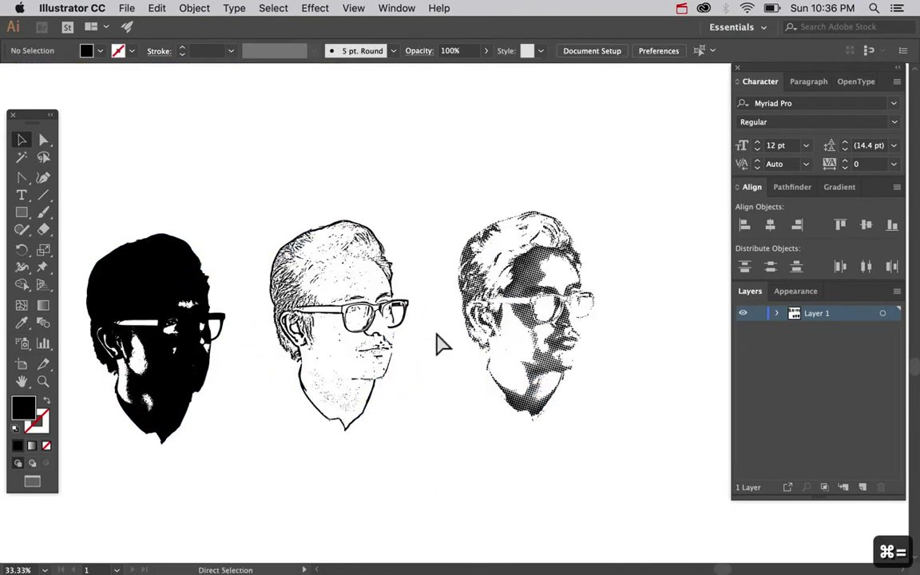
{"action": "key", "text": "super+equal"}
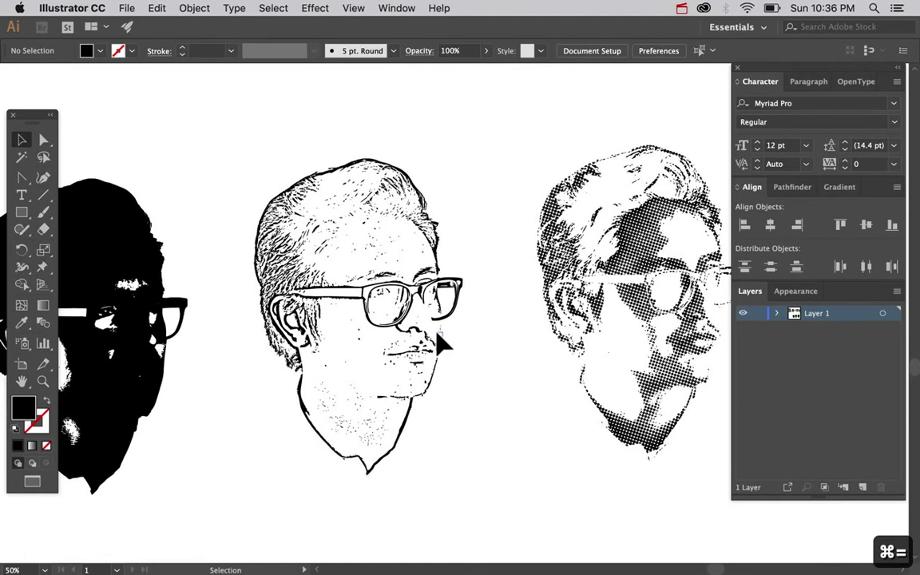
{"action": "key", "text": "super+minus"}
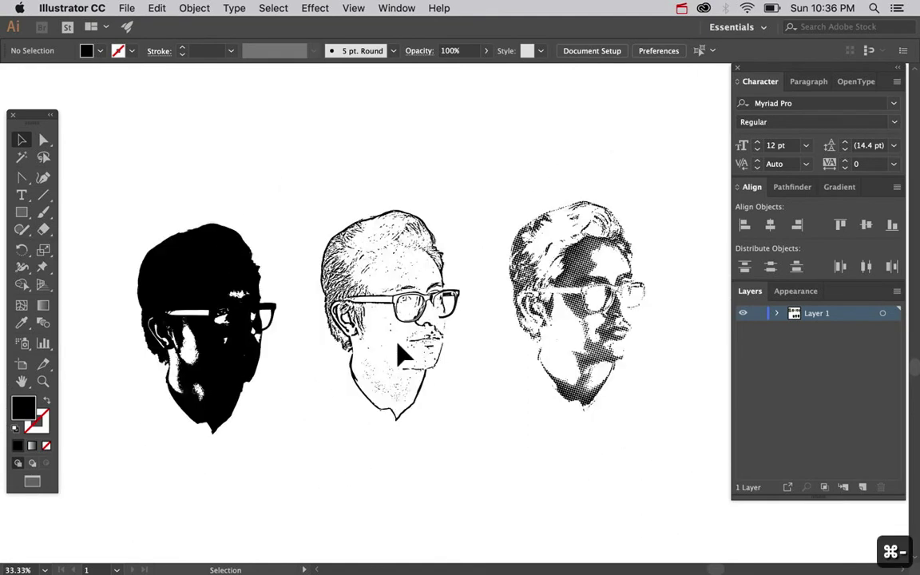
{"action": "left_click", "coordinate": [180, 260]}
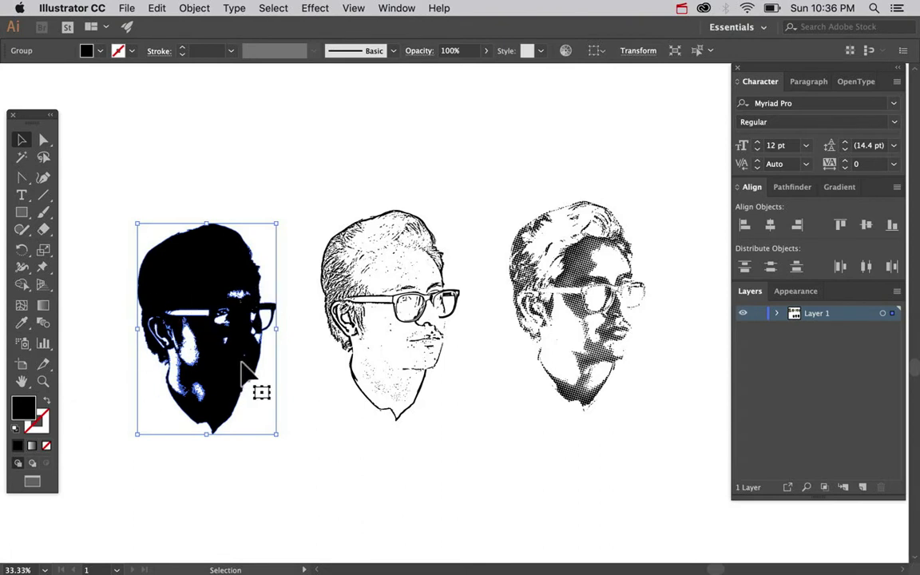
{"action": "double_click", "coordinate": [29, 406]}
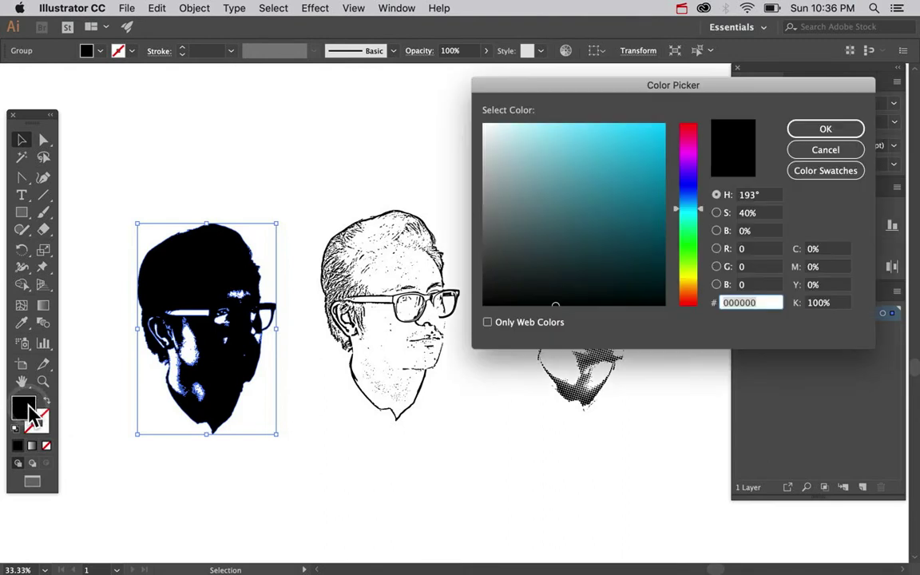
{"action": "left_click", "coordinate": [640, 144]}
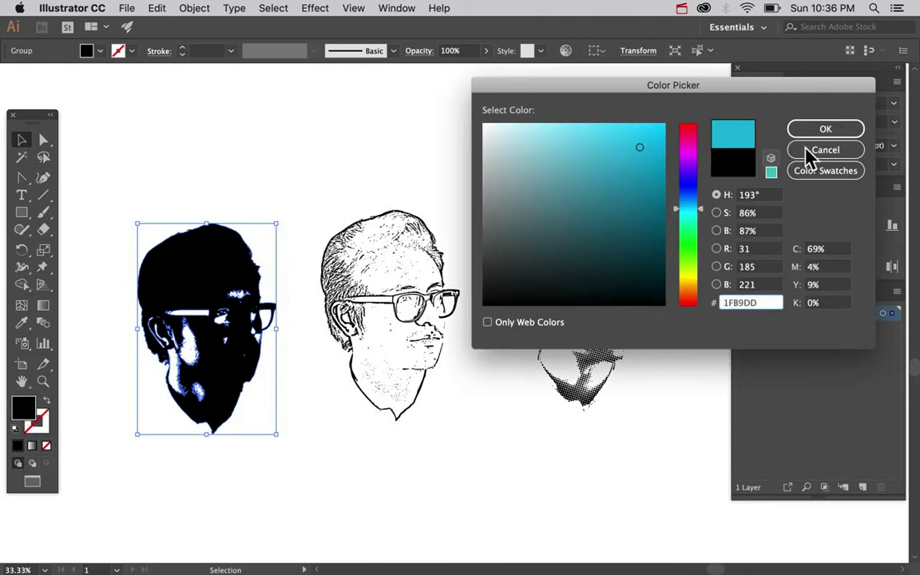
{"action": "left_click", "coordinate": [848, 133]}
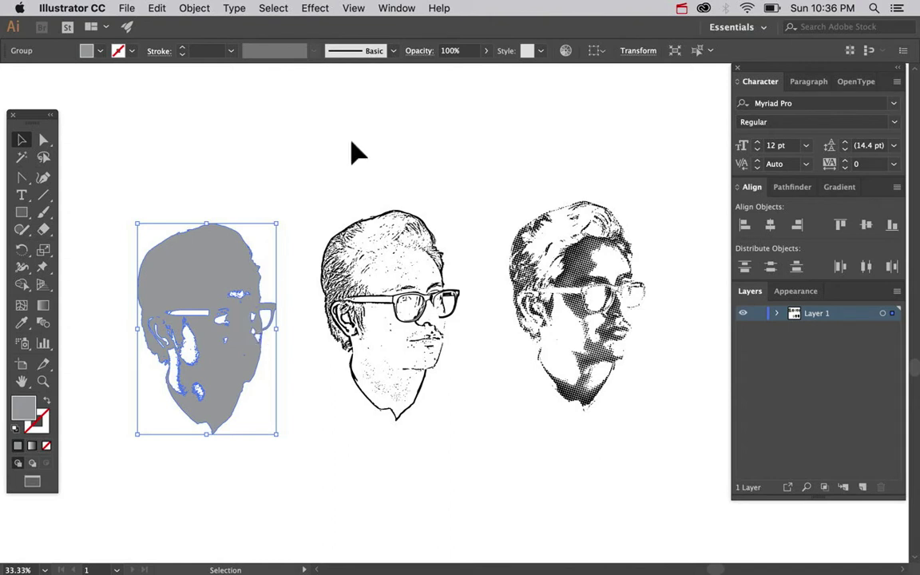
Step: Show the Color settings and switch the flat portrait's fill from Grayscale to RGB, using cyan 1FB9DD
{"action": "left_click", "coordinate": [394, 10]}
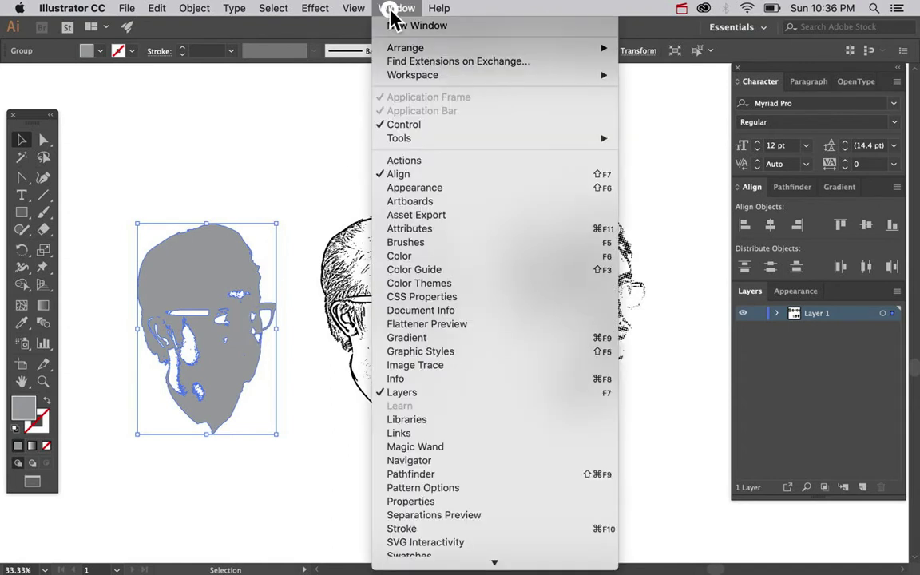
{"action": "left_click", "coordinate": [412, 257]}
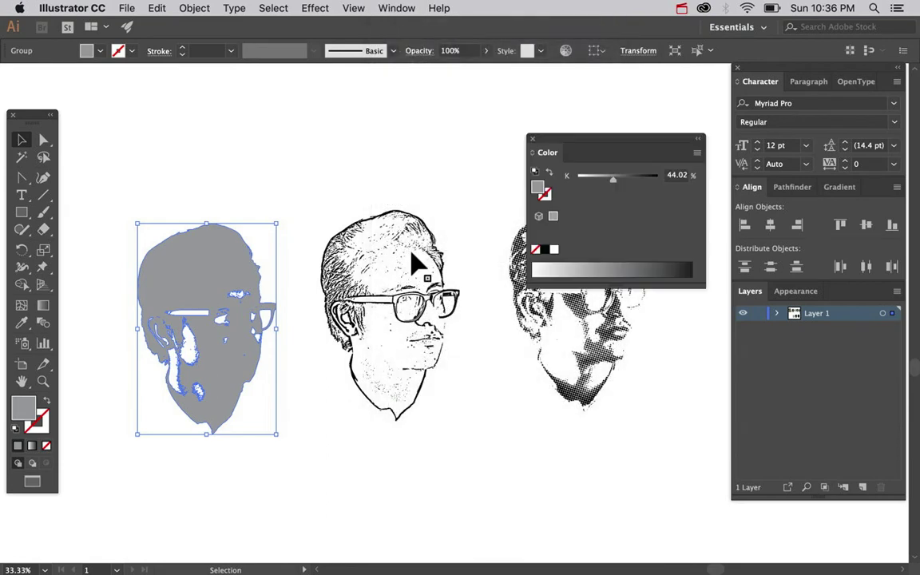
{"action": "left_click", "coordinate": [698, 154]}
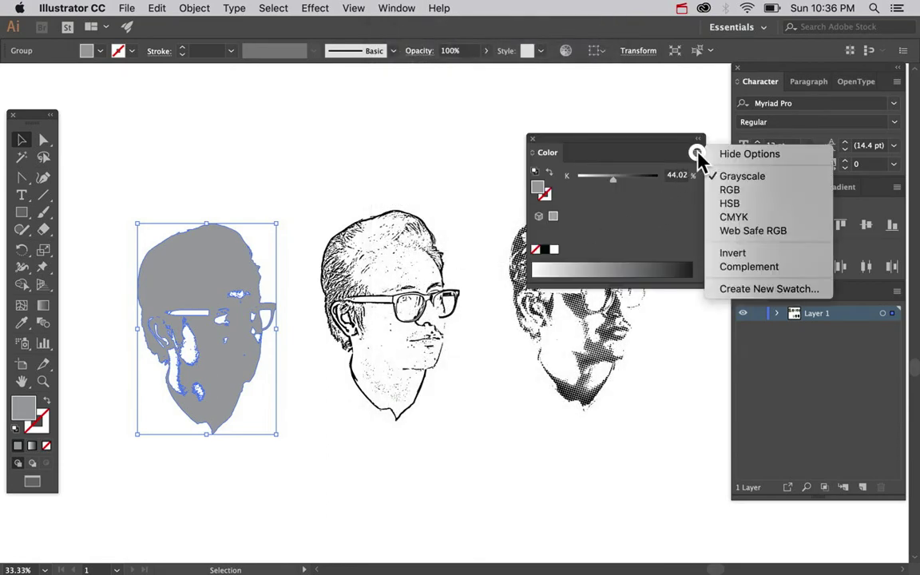
{"action": "left_click", "coordinate": [746, 193]}
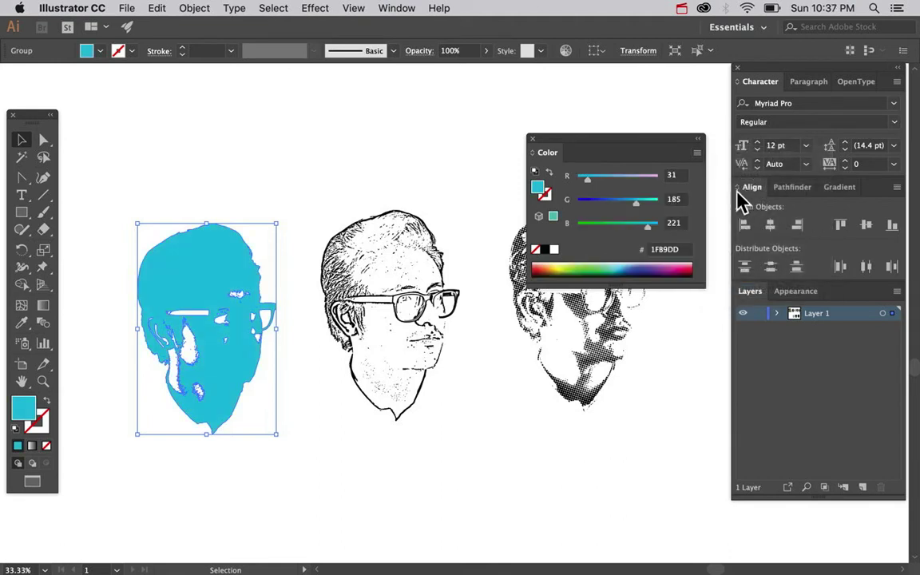
Step: Switch the fills of the key line portrait and the halftone portrait from Grayscale to RGB, and close the Color settings
{"action": "left_click", "coordinate": [355, 292]}
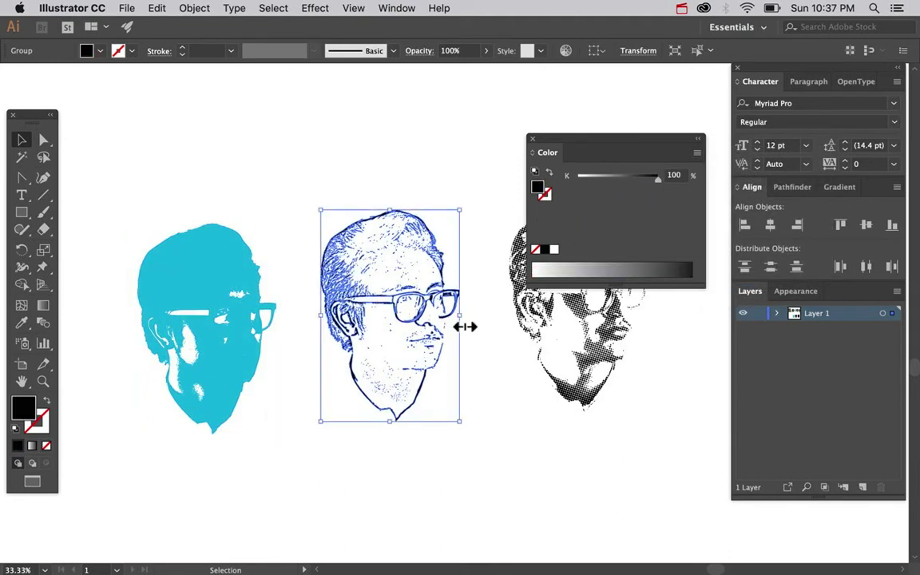
{"action": "left_click", "coordinate": [697, 154]}
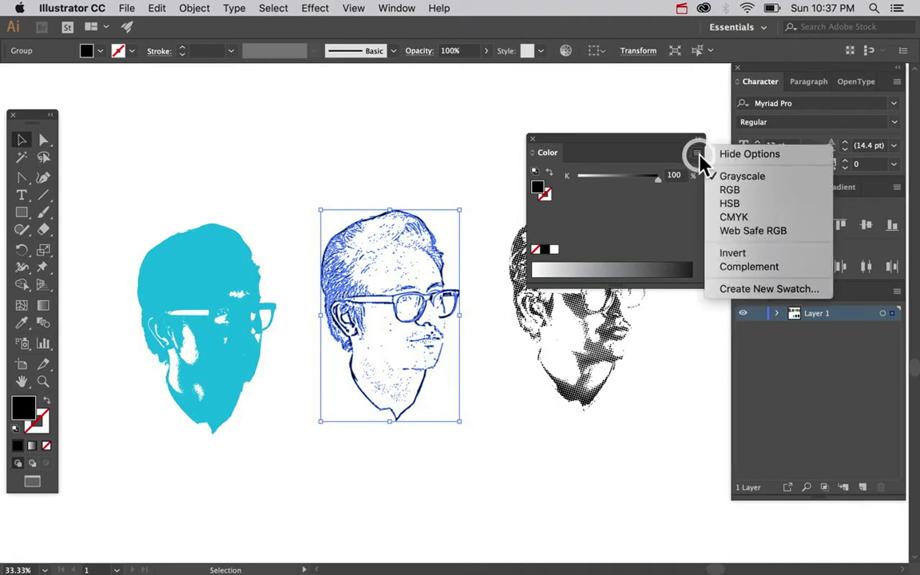
{"action": "left_click", "coordinate": [729, 190]}
{"action": "left_click", "coordinate": [598, 326]}
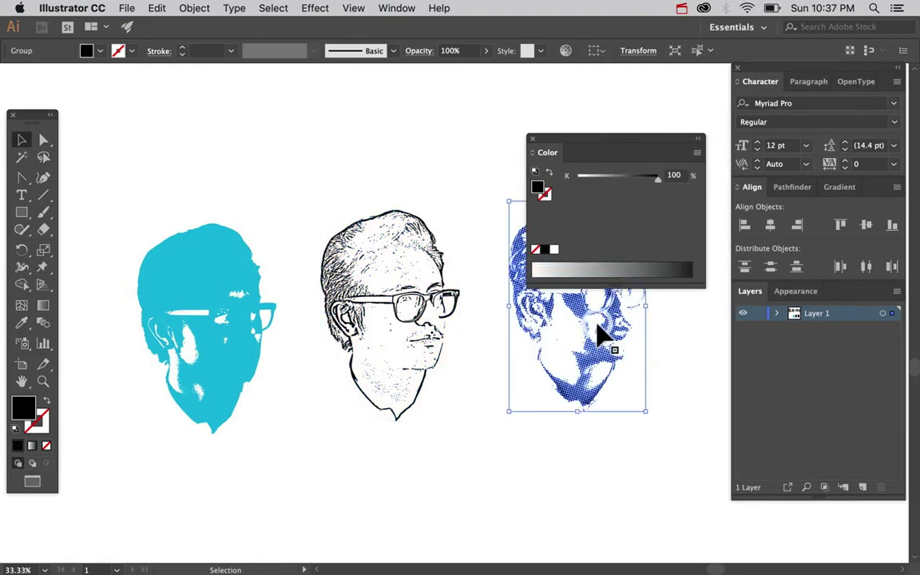
{"action": "left_click", "coordinate": [697, 160]}
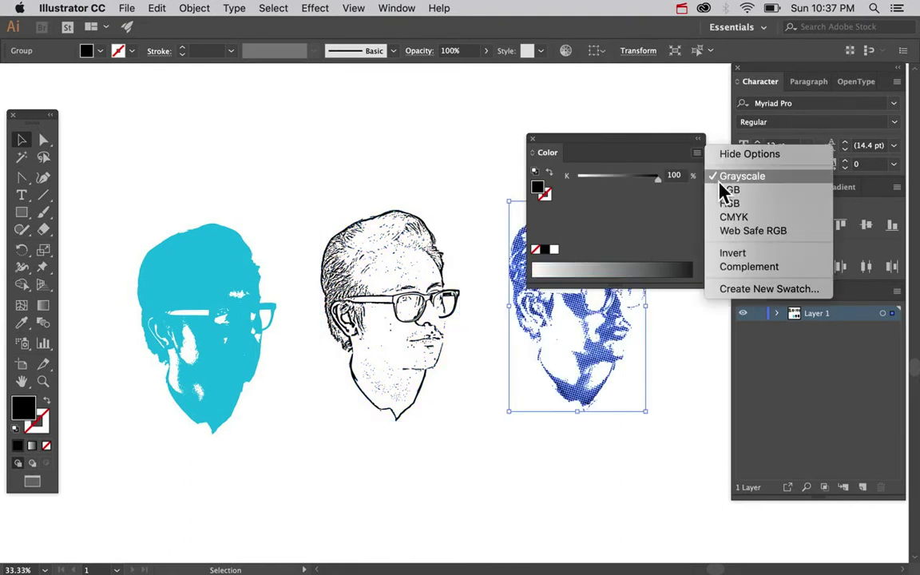
{"action": "left_click", "coordinate": [698, 190]}
{"action": "left_click", "coordinate": [671, 333]}
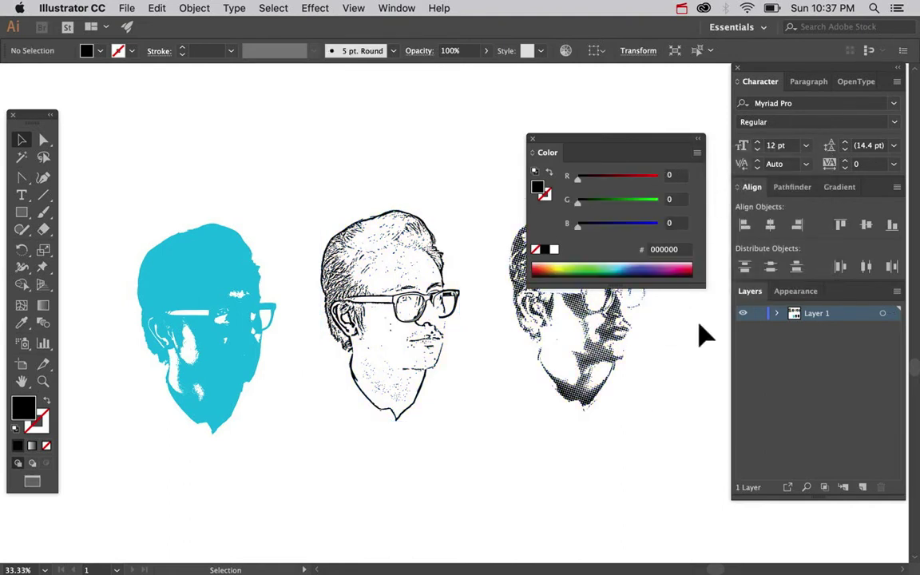
{"action": "left_click", "coordinate": [532, 140]}
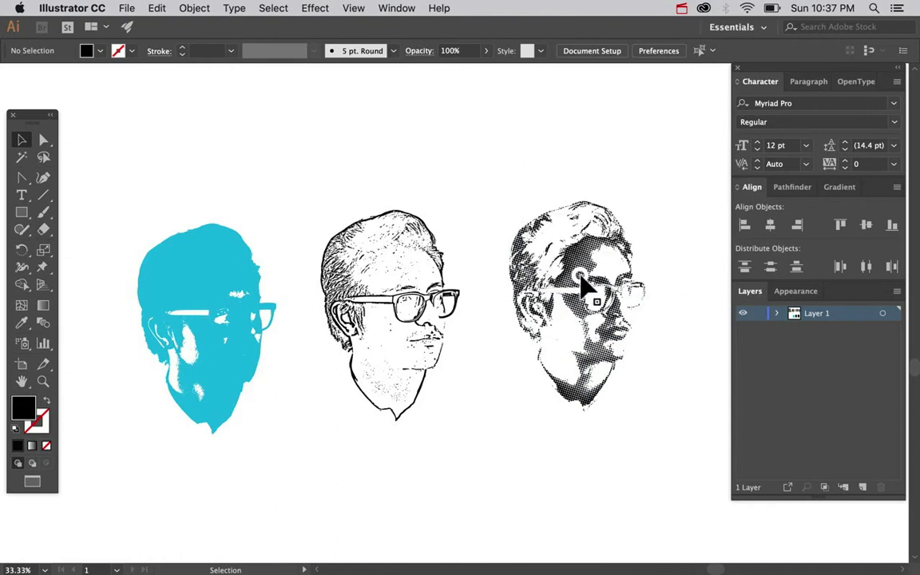
Step: Recolor the halftone portrait by sampling the flat portrait's cyan fill with the Eyedropper
{"action": "left_click", "coordinate": [581, 279]}
{"action": "left_click", "coordinate": [22, 322]}
{"action": "left_click", "coordinate": [196, 285]}
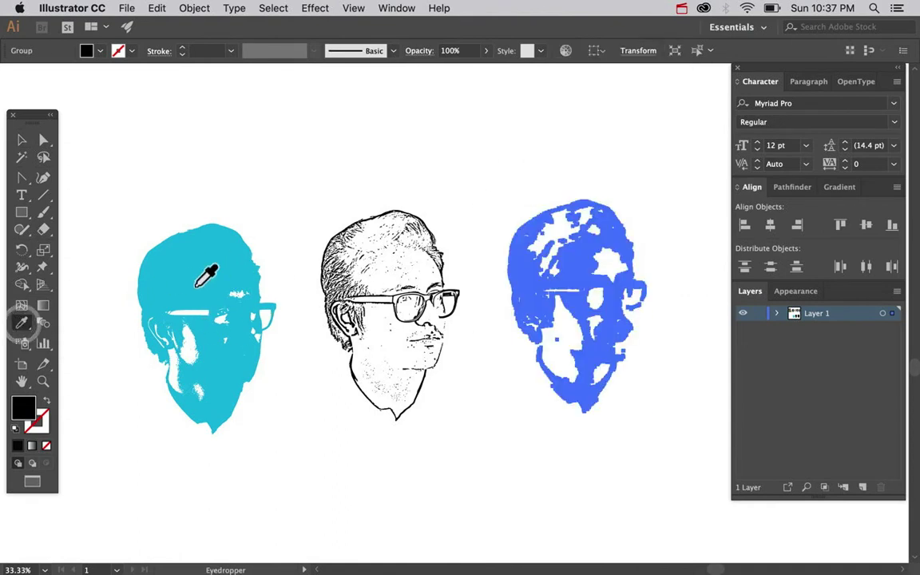
Step: Sample the flat portrait's cyan for the halftone portrait and change its fill to muted teal 47848E
{"action": "left_click", "coordinate": [220, 274]}
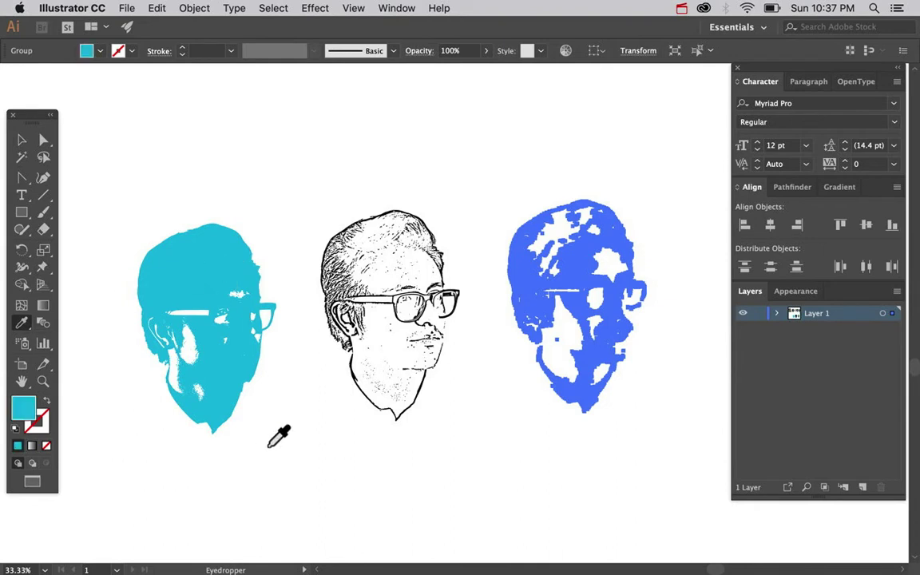
{"action": "double_click", "coordinate": [26, 408]}
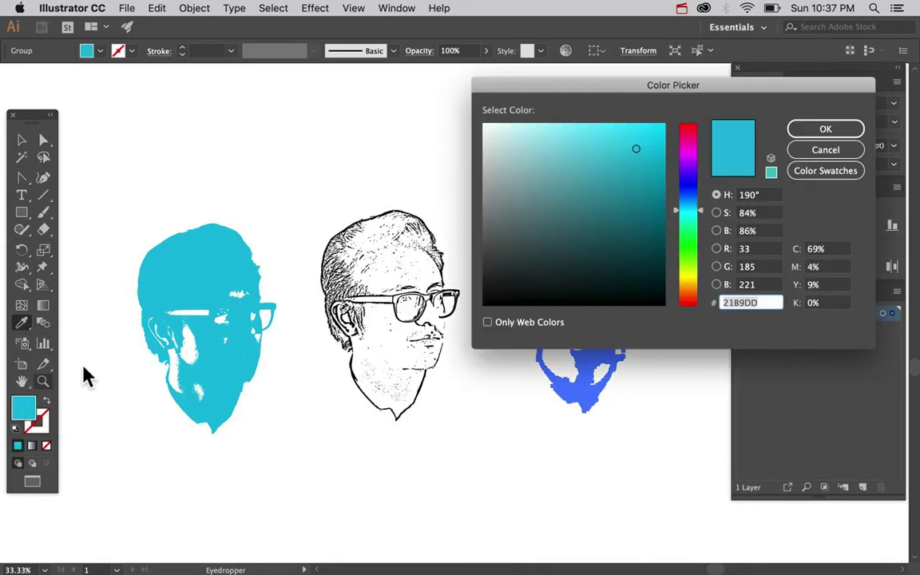
{"action": "mouse_move", "coordinate": [636, 148]}
{"action": "left_mouse_down"}
{"action": "mouse_move", "coordinate": [609, 188]}
{"action": "mouse_move", "coordinate": [574, 204]}
{"action": "left_mouse_up"}
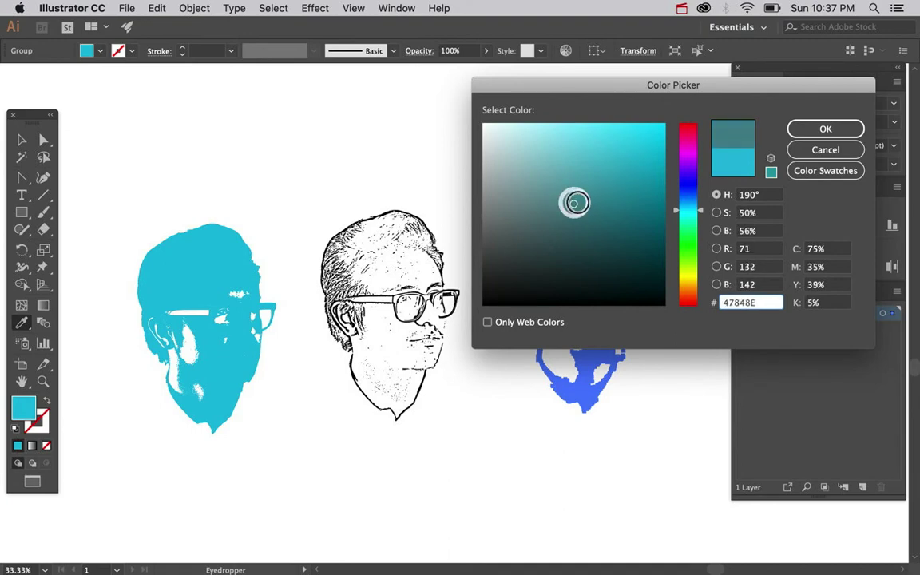
{"action": "left_click", "coordinate": [822, 129]}
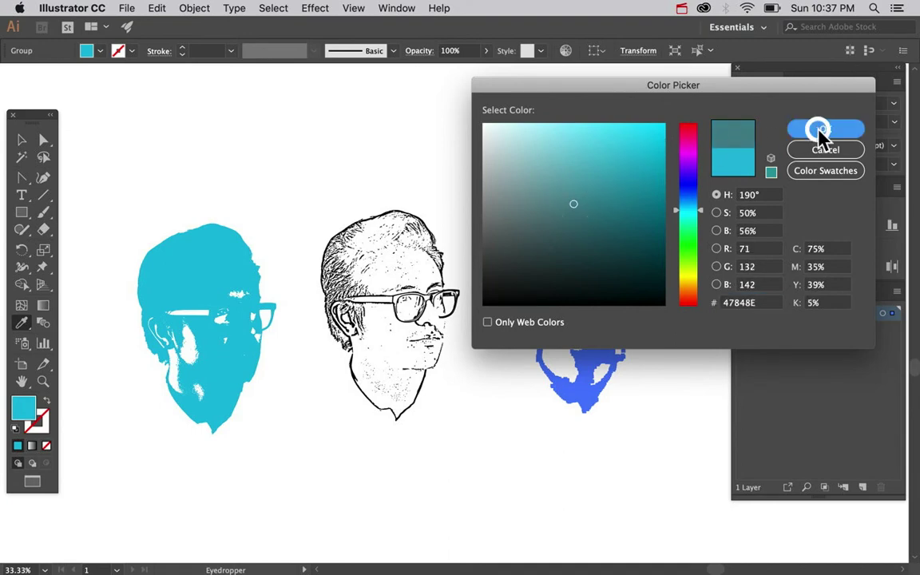
{"action": "key", "text": "v"}
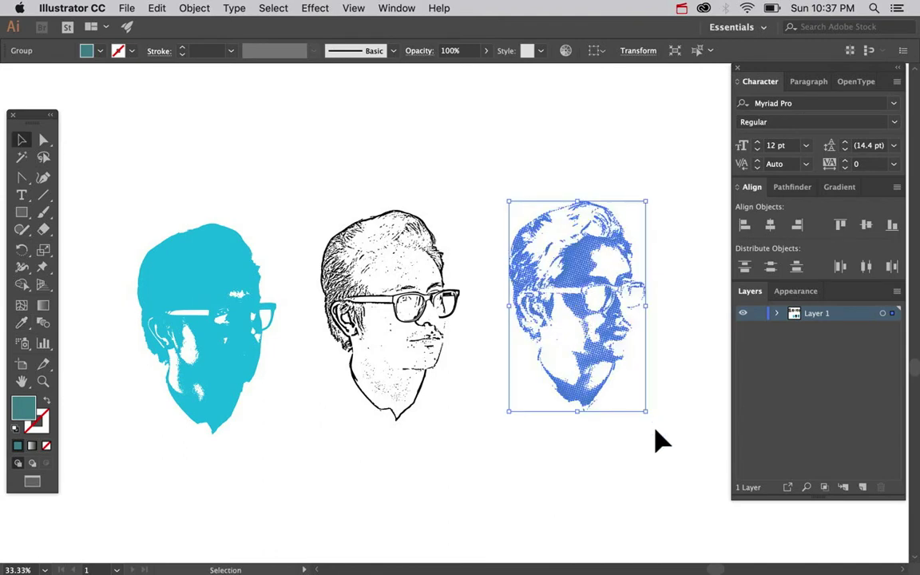
{"action": "left_click", "coordinate": [655, 438]}
Step: Move the halftone portrait onto the flat portrait, offset up and to the right of it
{"action": "left_click_drag", "start_coordinate": [543, 303], "coordinate": [227, 361]}
{"action": "left_click", "coordinate": [312, 458]}
{"action": "key", "text": "super+equal"}
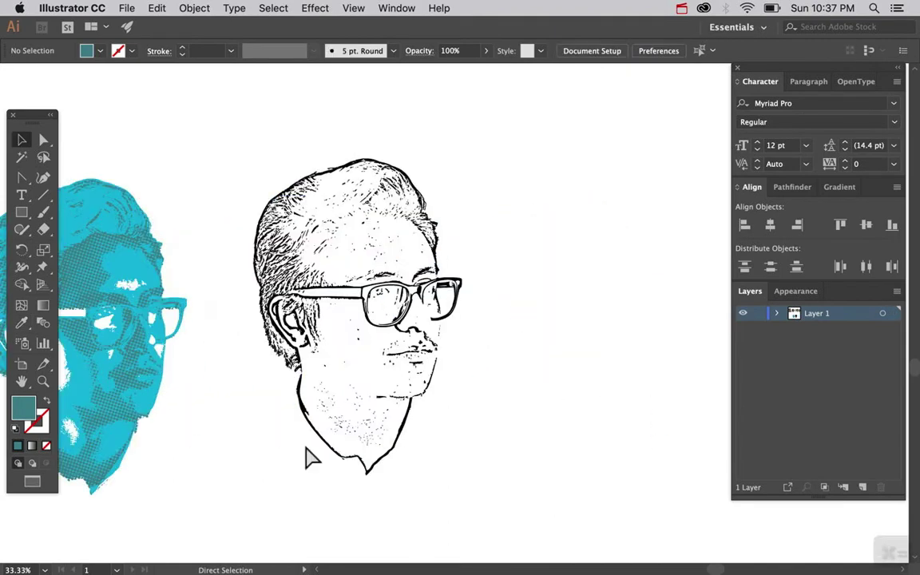
{"action": "left_click_drag", "start_coordinate": [250, 306], "coordinate": [302, 245]}
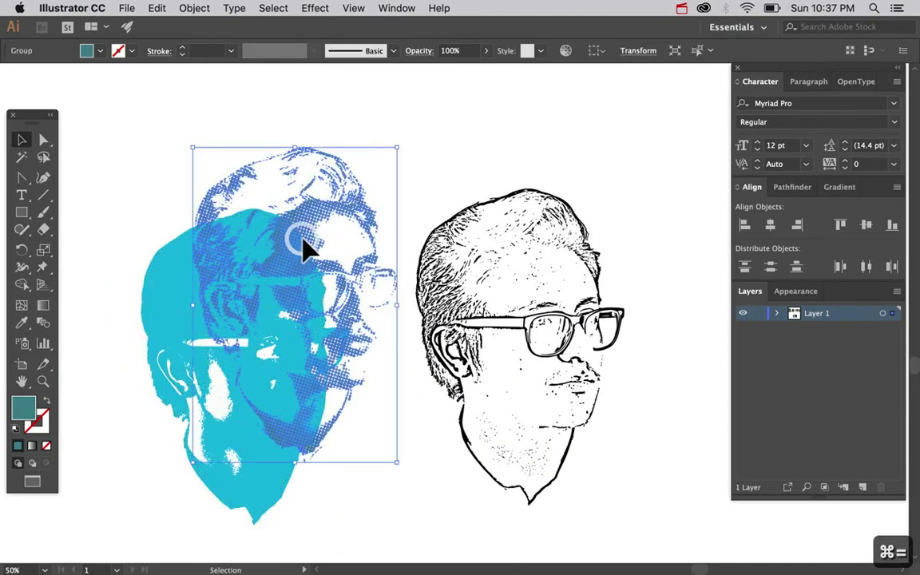
{"action": "left_click_drag", "start_coordinate": [296, 302], "coordinate": [298, 263]}
Step: Bring the flat portrait in front of the halftone portrait, and undo that stacking change
{"action": "left_click", "coordinate": [164, 335]}
{"action": "right_click", "coordinate": [162, 328]}
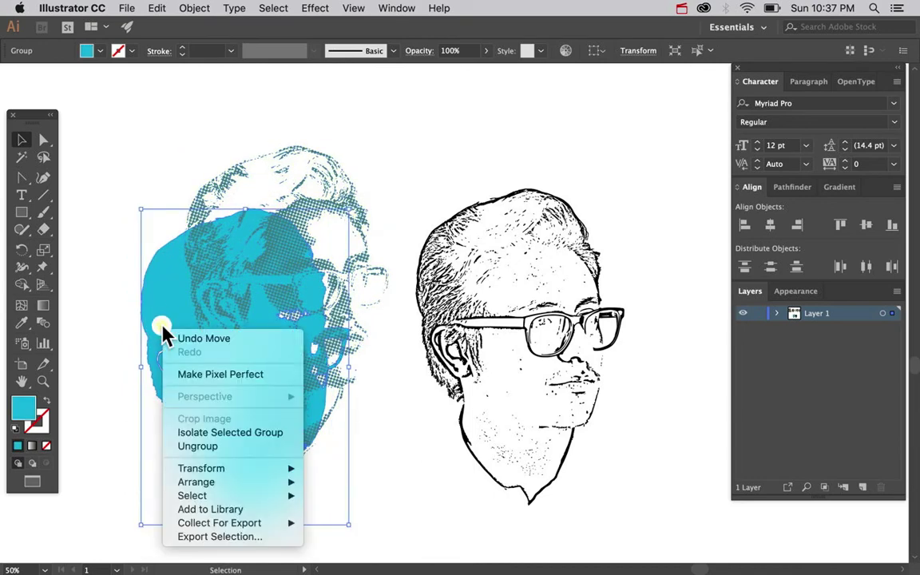
{"action": "mouse_move", "coordinate": [197, 484]}
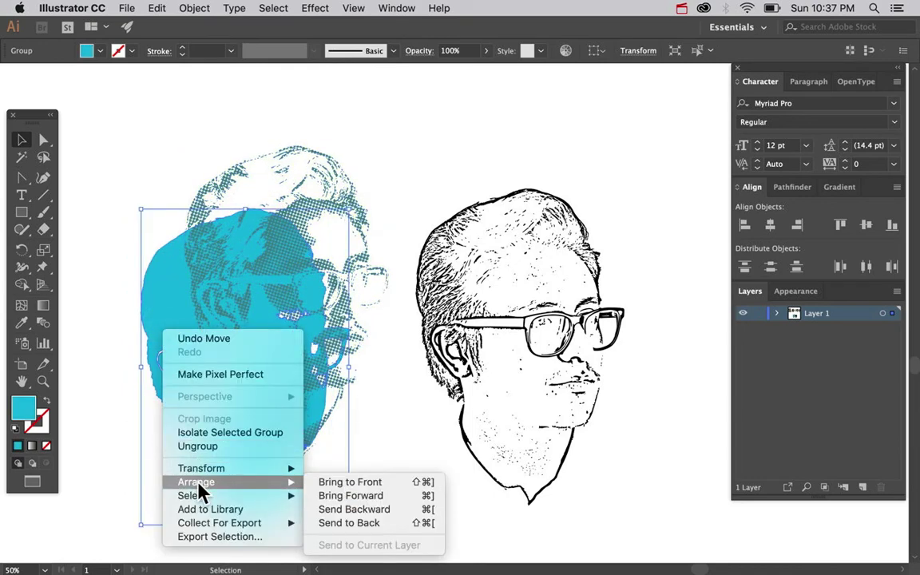
{"action": "left_click", "coordinate": [320, 483]}
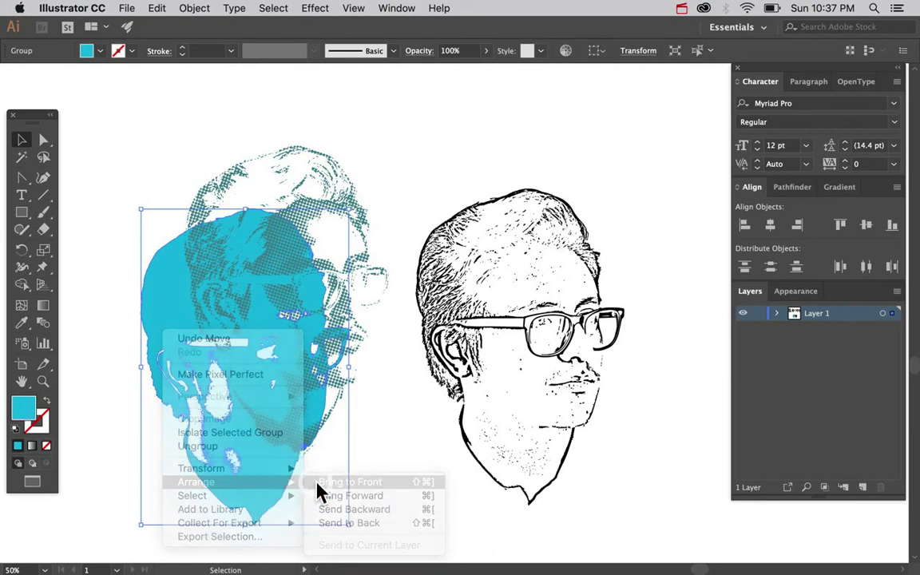
{"action": "left_click", "coordinate": [404, 501]}
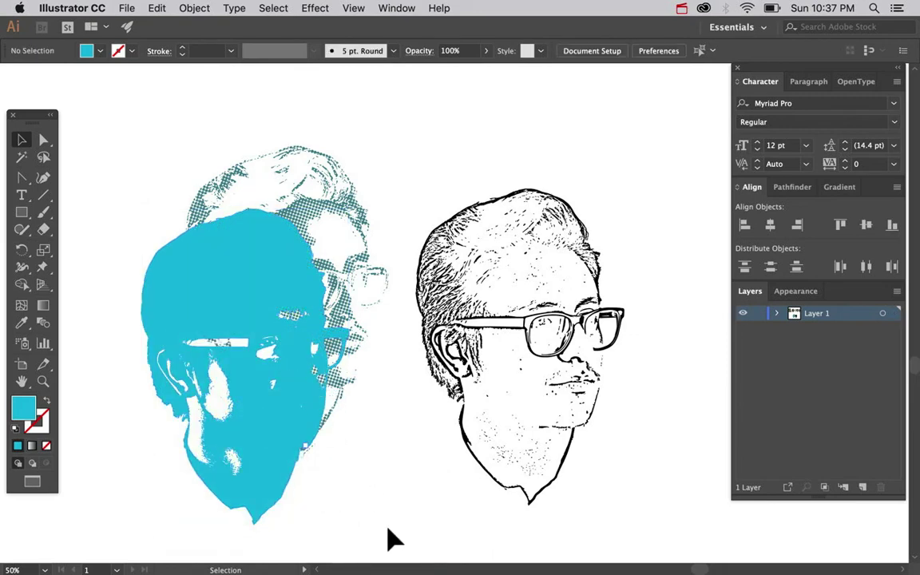
{"action": "key", "text": "cmd+z"}
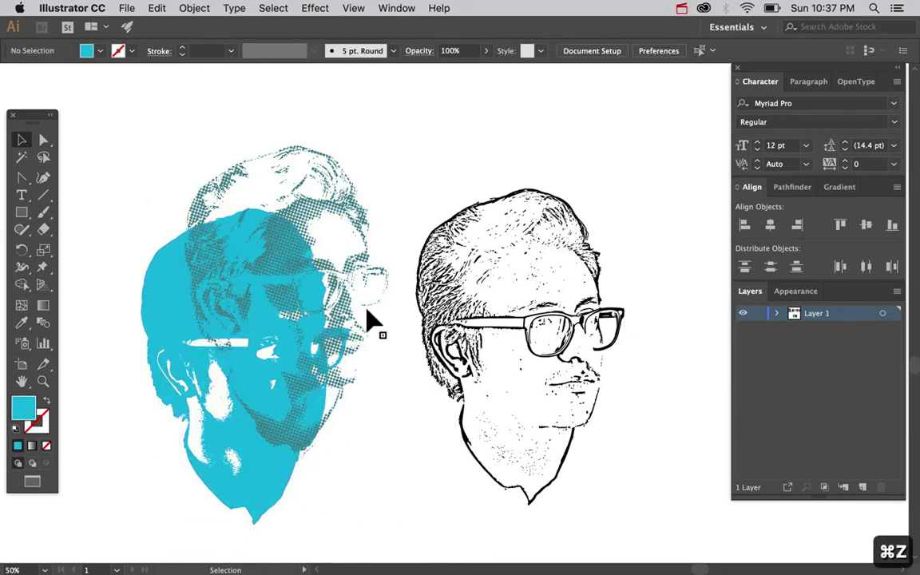
Step: Reposition the halftone portrait over the flat portrait with a slight offset, and move the key line portrait closer beside them
{"action": "left_click_drag", "start_coordinate": [361, 306], "coordinate": [320, 364]}
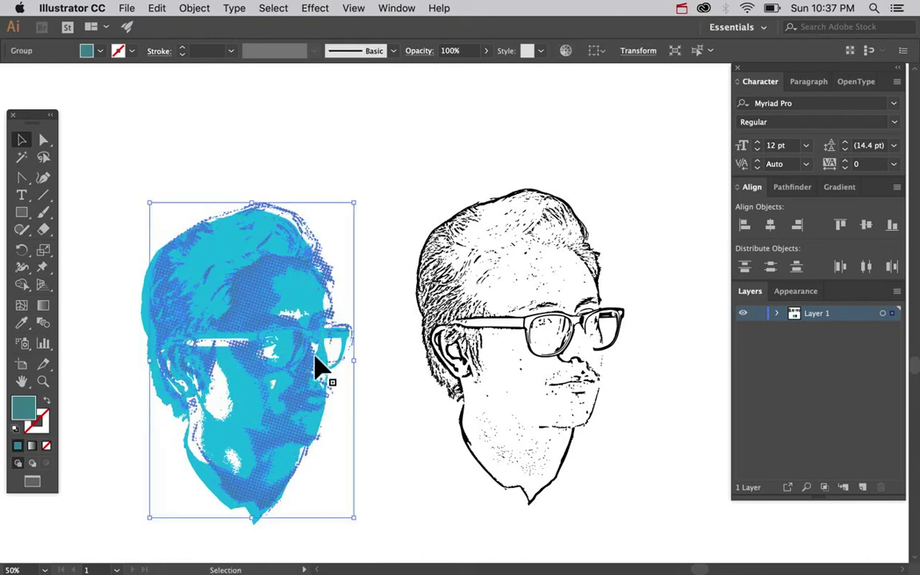
{"action": "left_click", "coordinate": [383, 428]}
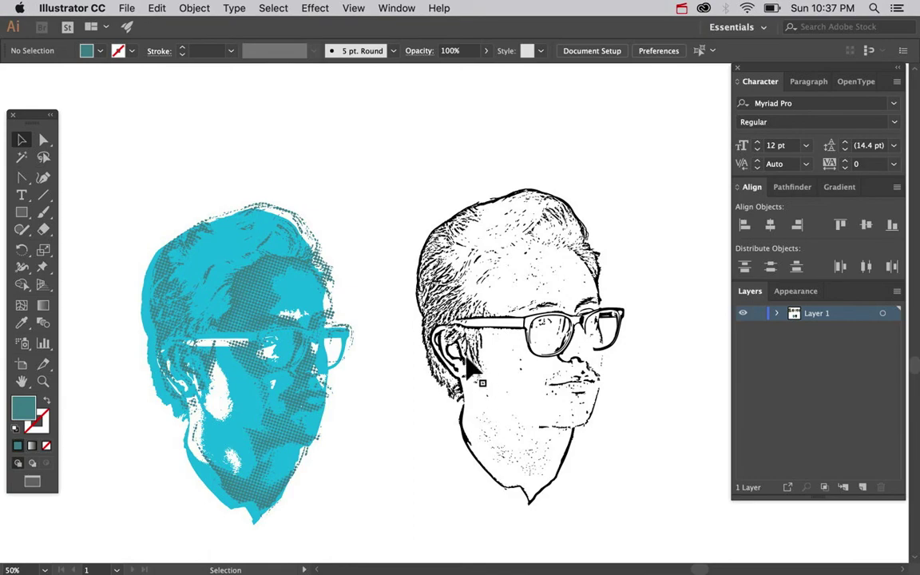
{"action": "left_click_drag", "start_coordinate": [469, 369], "coordinate": [385, 380]}
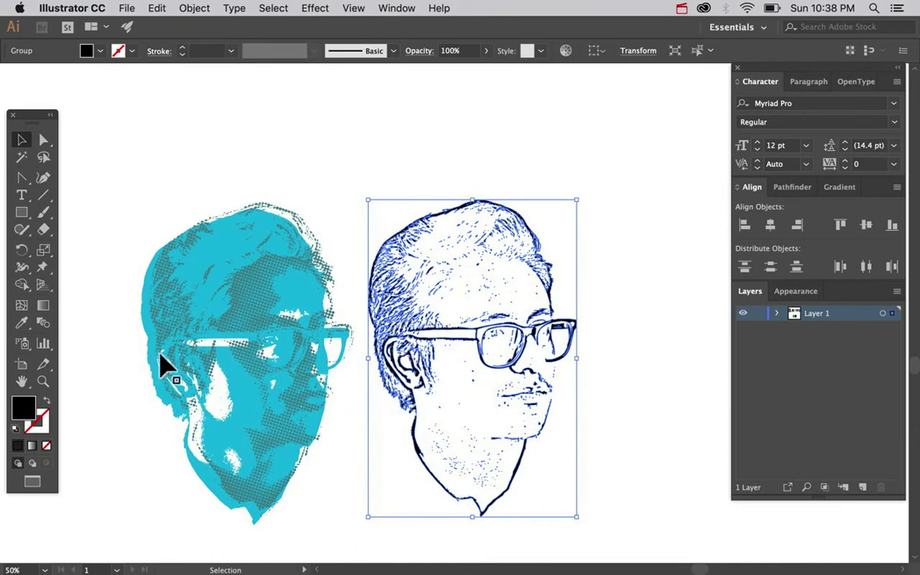
Step: Sample the halftone's teal for the key line portrait and shift its hue to give dark red 8C4A48
{"action": "left_click", "coordinate": [20, 323]}
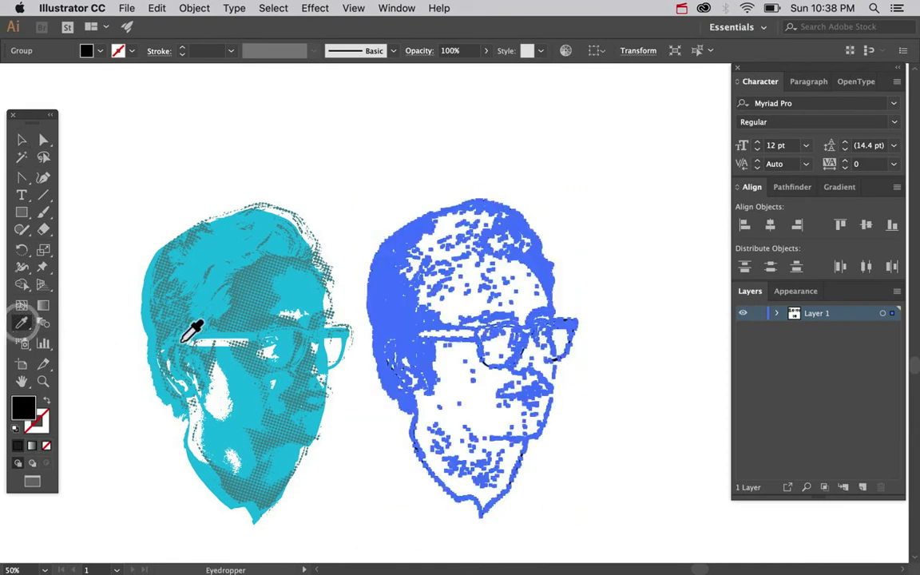
{"action": "left_click", "coordinate": [266, 296]}
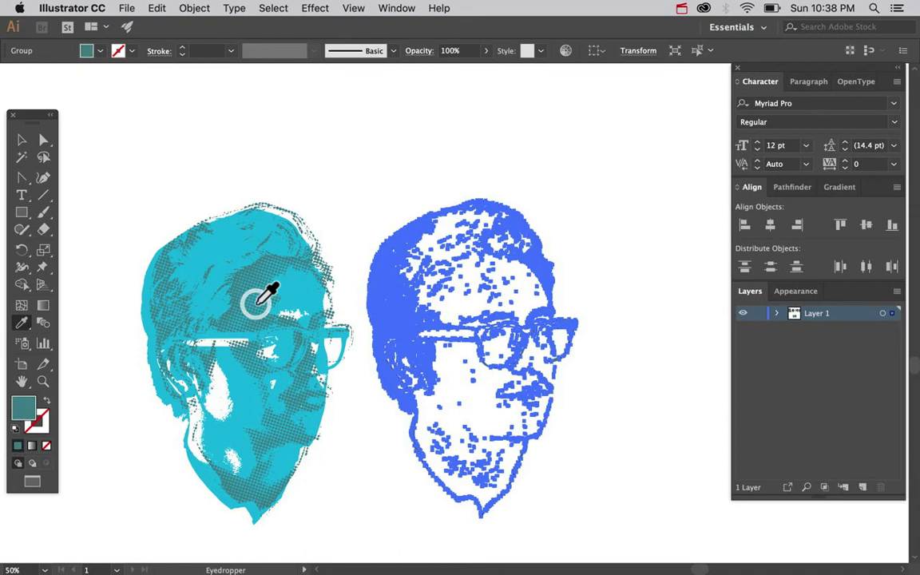
{"action": "double_click", "coordinate": [24, 411]}
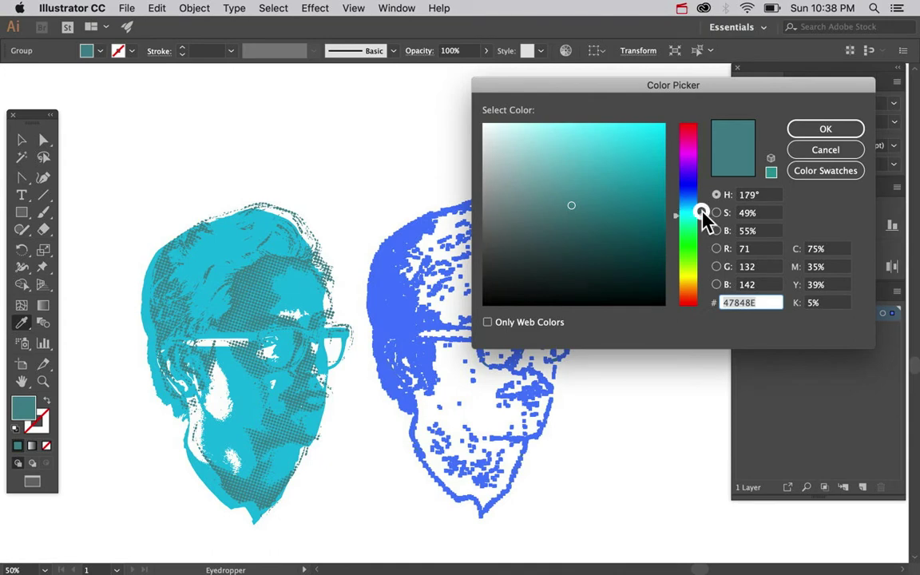
{"action": "left_click_drag", "start_coordinate": [701, 213], "coordinate": [698, 304]}
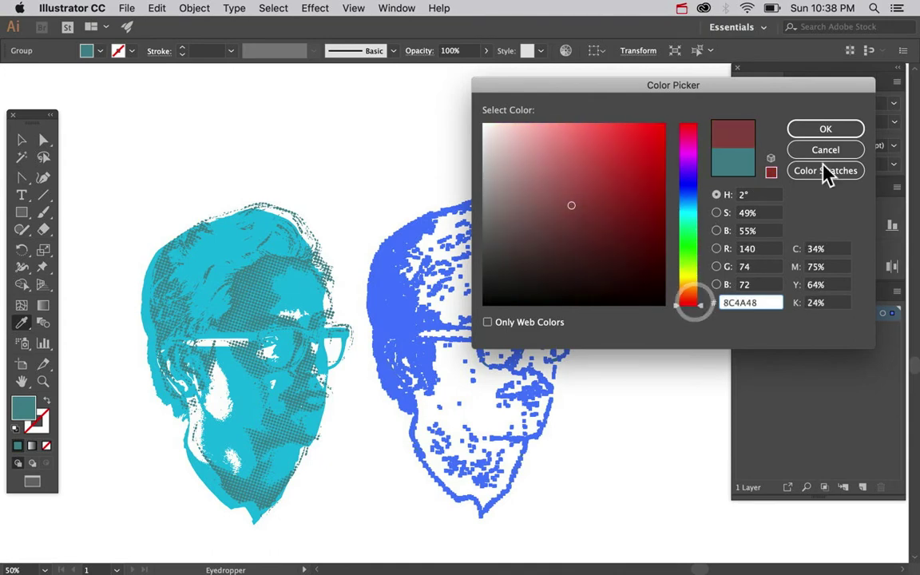
{"action": "left_click", "coordinate": [823, 131]}
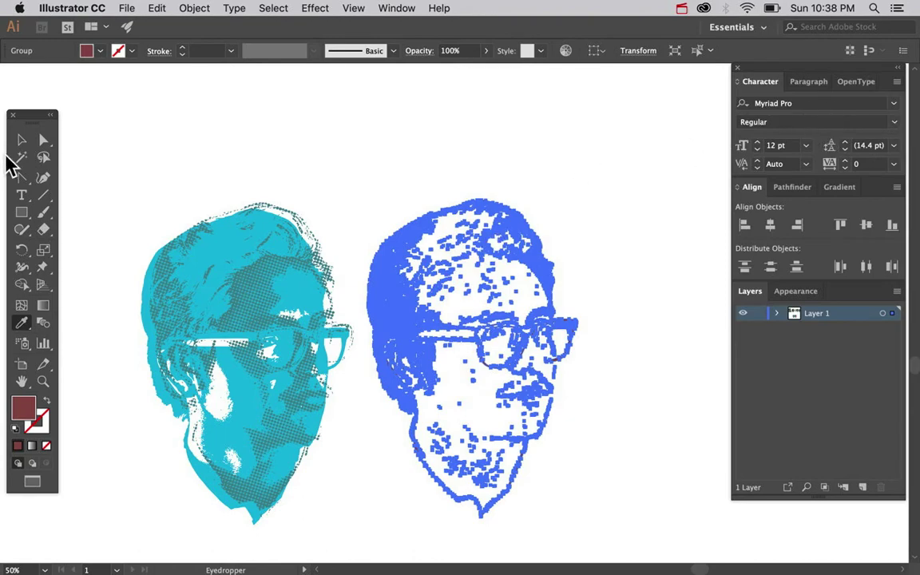
{"action": "left_click", "coordinate": [22, 140]}
{"action": "left_click", "coordinate": [237, 205]}
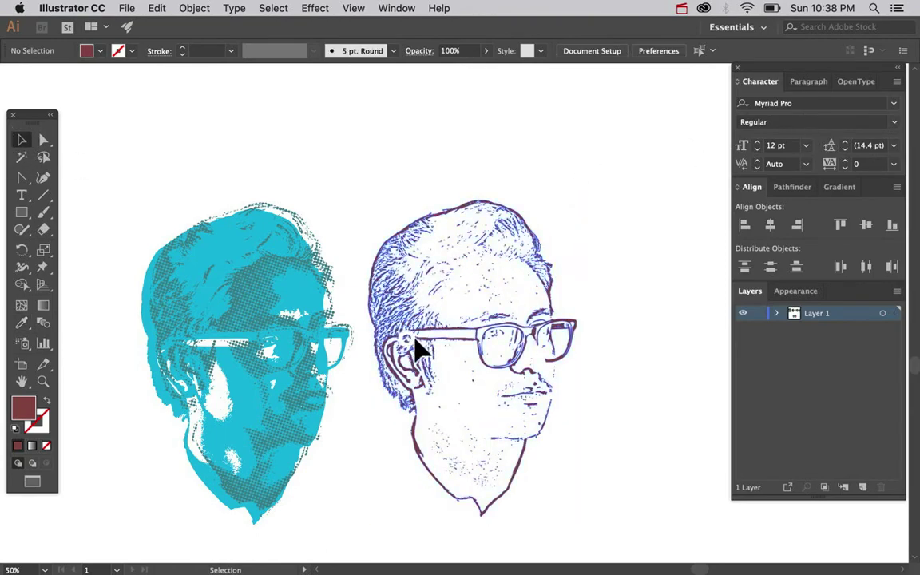
Step: Place the key line portrait over the combined flat and halftone portraits and bring it forward
{"action": "left_click_drag", "start_coordinate": [413, 339], "coordinate": [202, 364]}
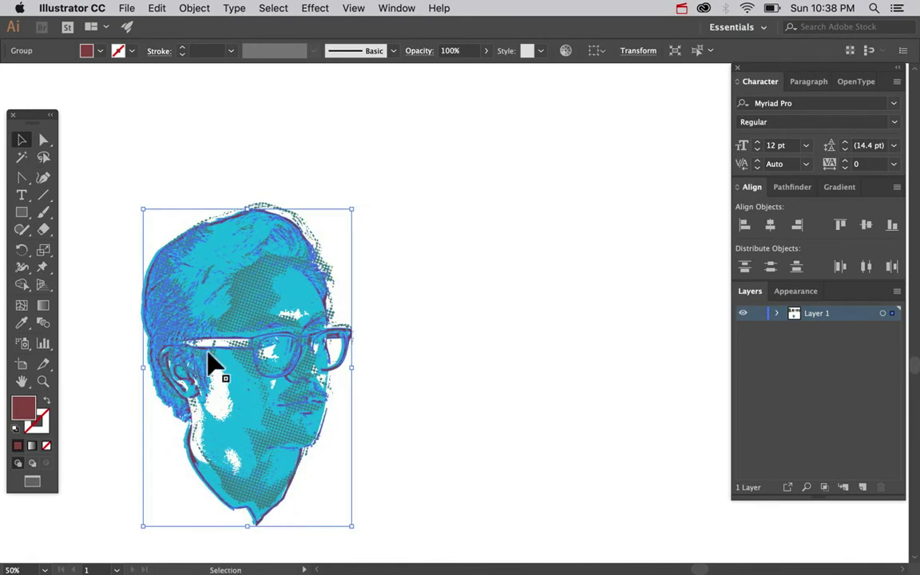
{"action": "key", "text": "super+equal"}
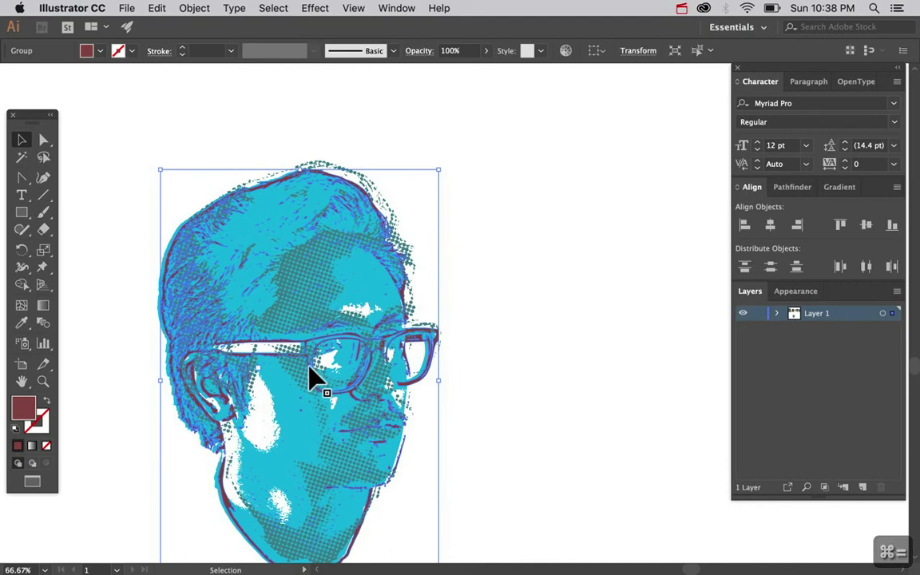
{"action": "right_click", "coordinate": [429, 342]}
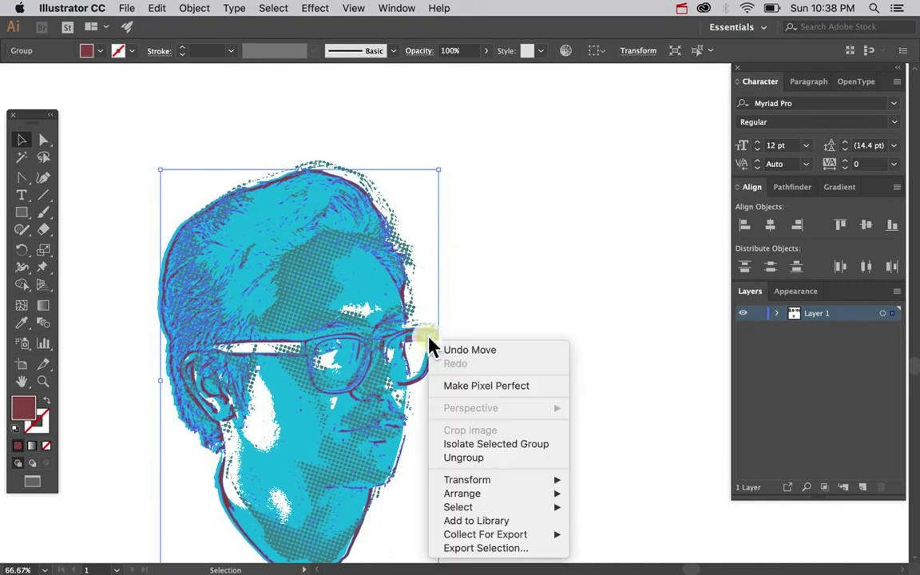
{"action": "mouse_move", "coordinate": [464, 494]}
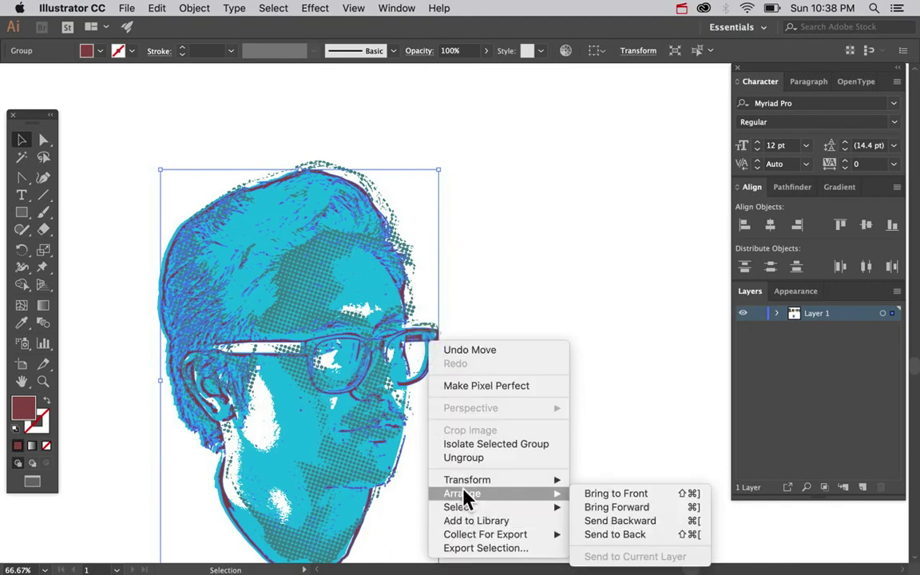
{"action": "left_click", "coordinate": [593, 504]}
{"action": "left_click", "coordinate": [598, 451]}
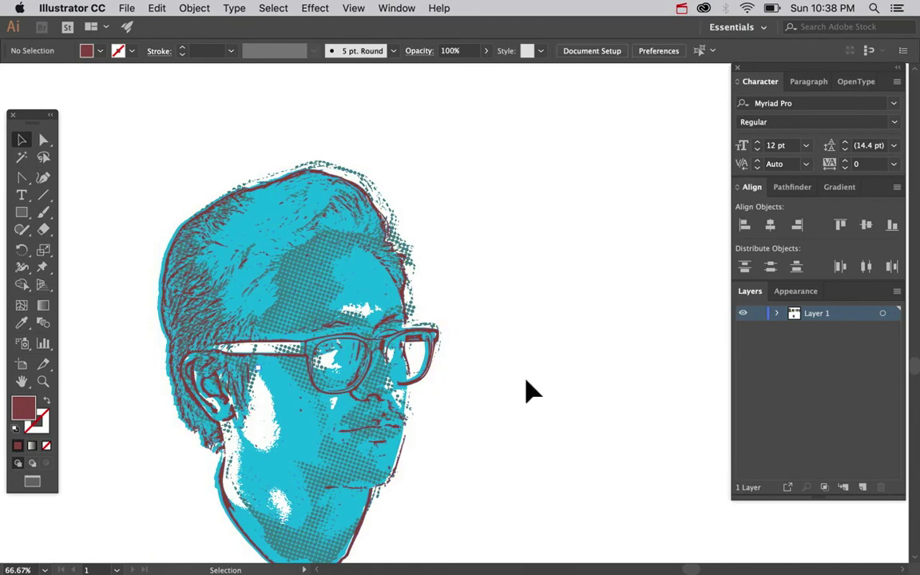
Step: Duplicate the complete three-layer portrait to the right of the original
{"action": "scroll", "coordinate": [531, 391], "scroll_direction": "down", "scroll_amount": 2}
{"action": "key", "text": "super+minus"}
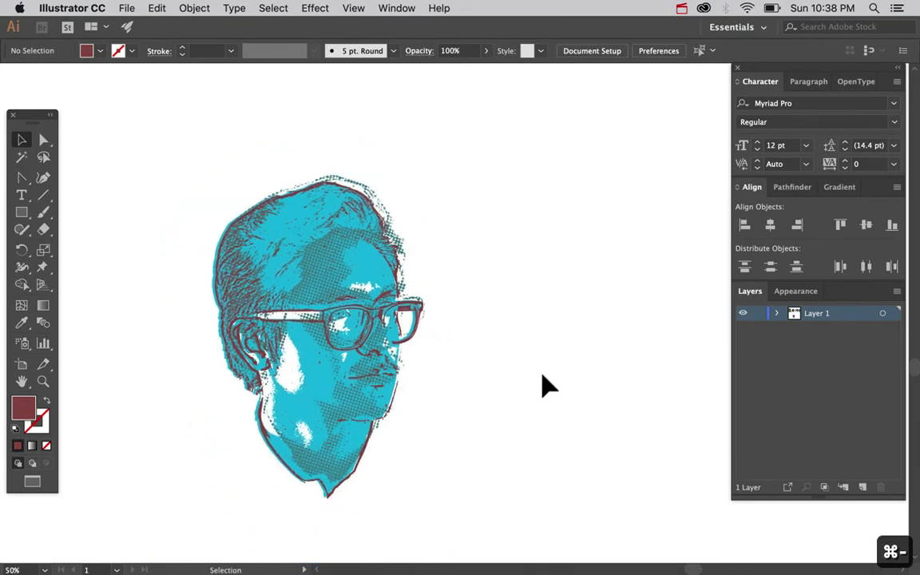
{"action": "left_click", "coordinate": [370, 376]}
{"action": "left_click_drag", "start_coordinate": [369, 375], "coordinate": [621, 375]}
{"action": "left_click", "coordinate": [713, 453]}
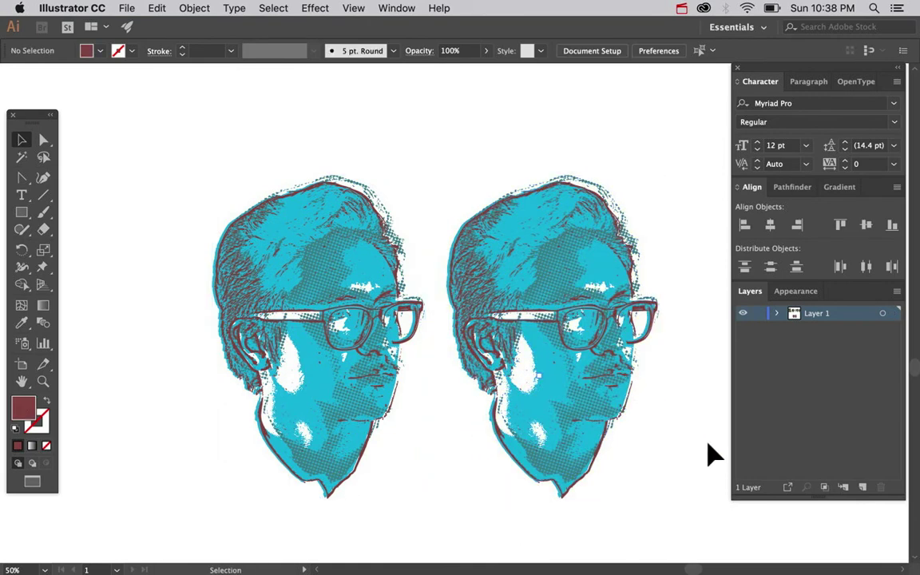
{"action": "scroll", "coordinate": [712, 454], "scroll_direction": "right", "scroll_amount": 4}
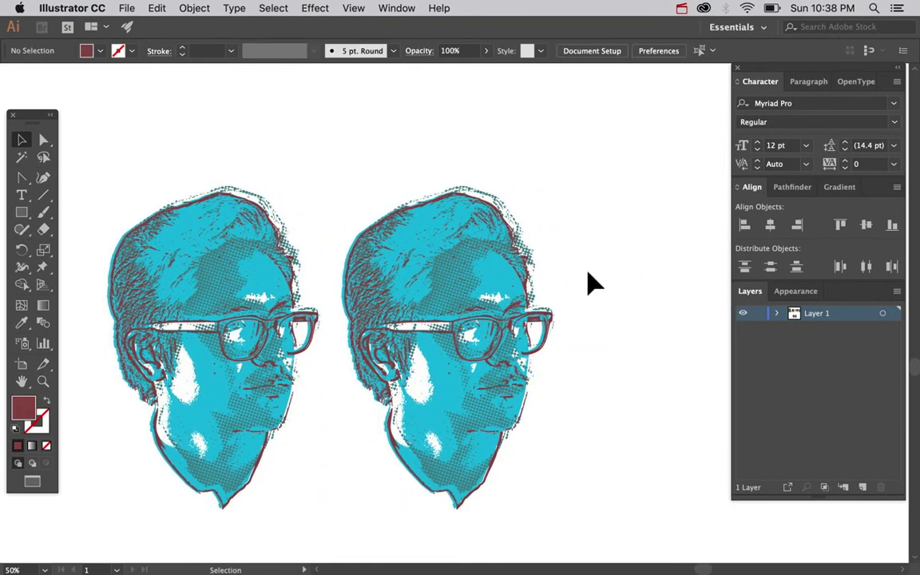
Step: Select the three layers of the duplicate portrait and align their horizontal and vertical centers
{"action": "left_click_drag", "start_coordinate": [399, 169], "coordinate": [543, 461]}
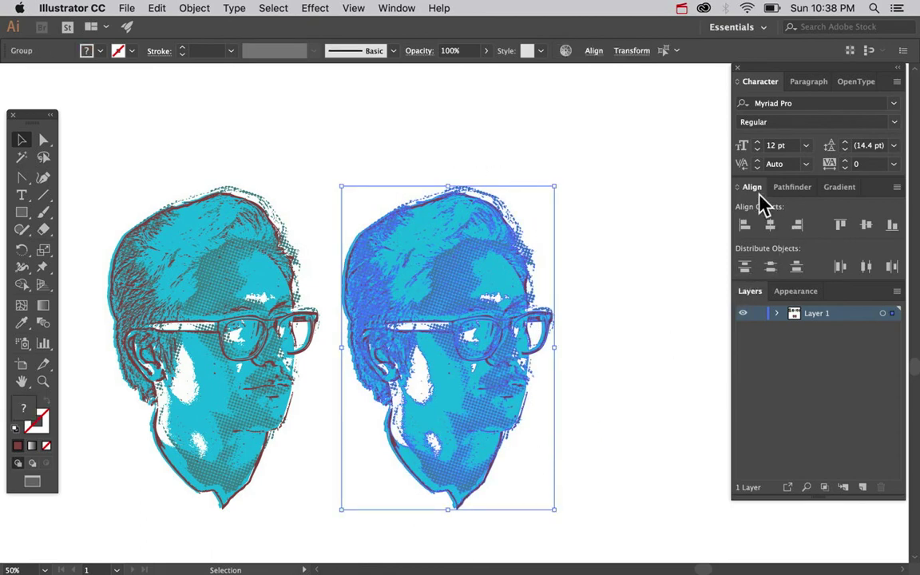
{"action": "left_click", "coordinate": [396, 9]}
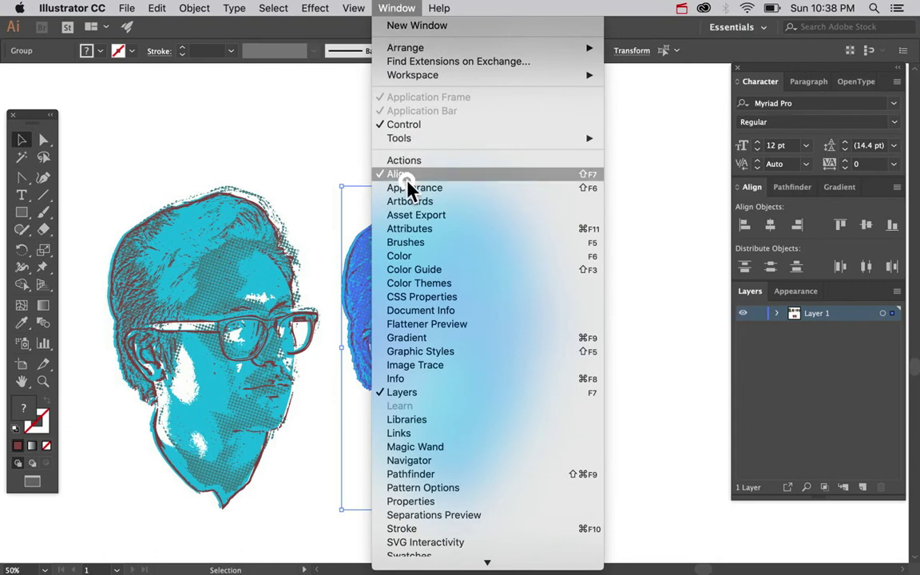
{"action": "left_click", "coordinate": [695, 254]}
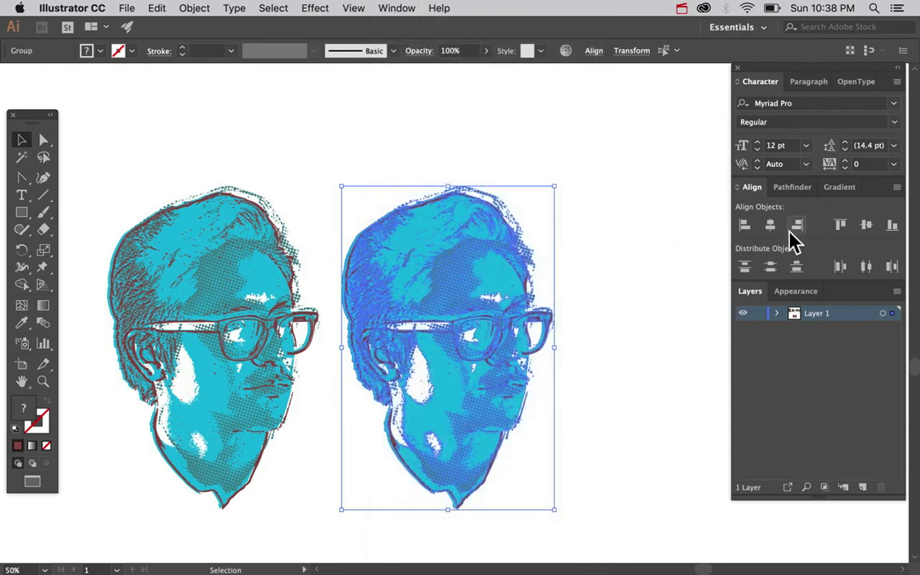
{"action": "left_click", "coordinate": [868, 226]}
{"action": "left_click", "coordinate": [684, 313]}
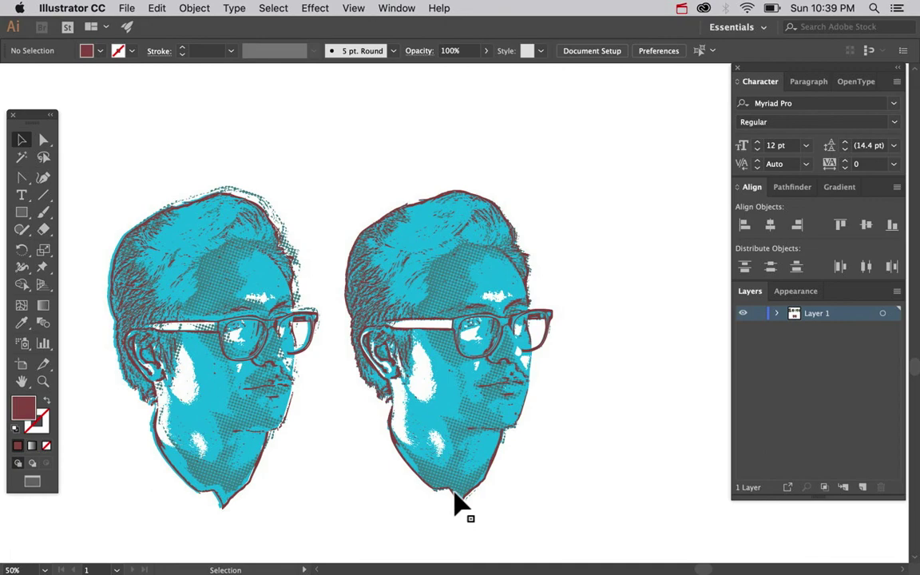
Step: Duplicate the center-aligned portrait to the right of itself
{"action": "scroll", "coordinate": [318, 251], "scroll_direction": "right", "scroll_amount": 5}
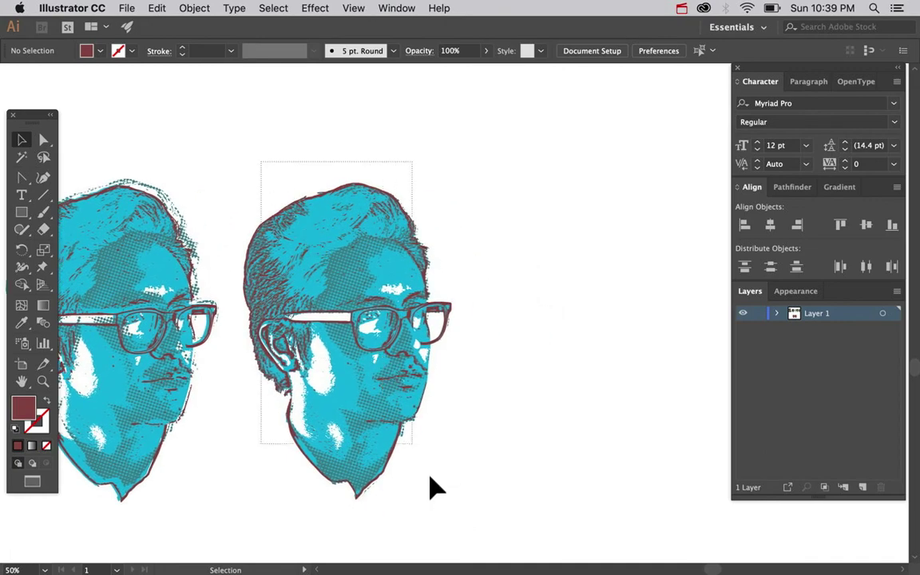
{"action": "left_click_drag", "start_coordinate": [414, 467], "coordinate": [589, 463]}
{"action": "left_click", "coordinate": [527, 524]}
{"action": "scroll", "coordinate": [528, 524], "scroll_direction": "right", "scroll_amount": 6}
{"action": "key", "text": "super+equal"}
{"action": "key", "text": "super+equal"}
{"action": "key", "text": "super+equal"}
{"action": "key", "text": "super+equal"}
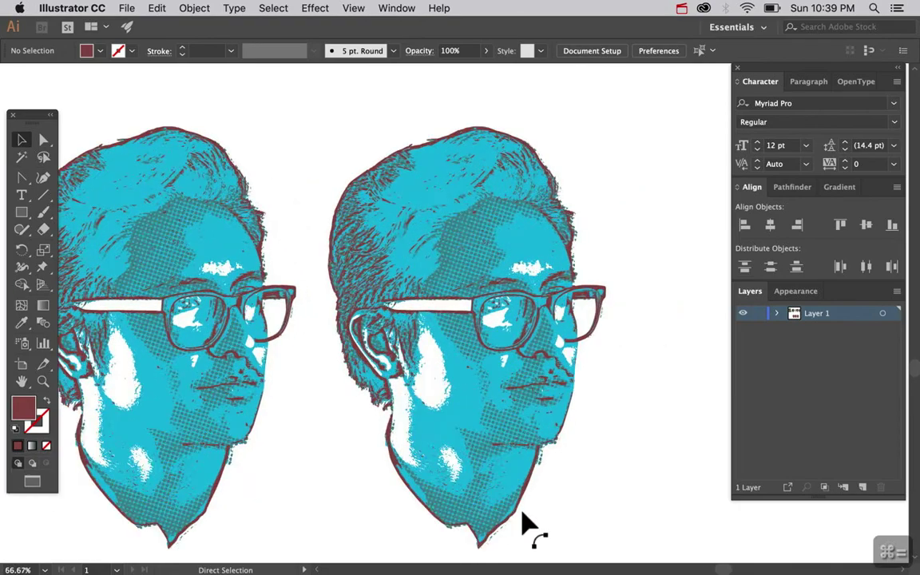
Step: Isolate the halftone group of the newest portrait duplicate and delete the lowest stray dot outside the neck outline
{"action": "scroll", "coordinate": [527, 523], "scroll_direction": "right", "scroll_amount": 6}
{"action": "scroll", "coordinate": [527, 523], "scroll_direction": "down", "scroll_amount": 2}
{"action": "scroll", "coordinate": [525, 526], "scroll_direction": "right", "scroll_amount": 2}
{"action": "scroll", "coordinate": [525, 526], "scroll_direction": "down", "scroll_amount": 5}
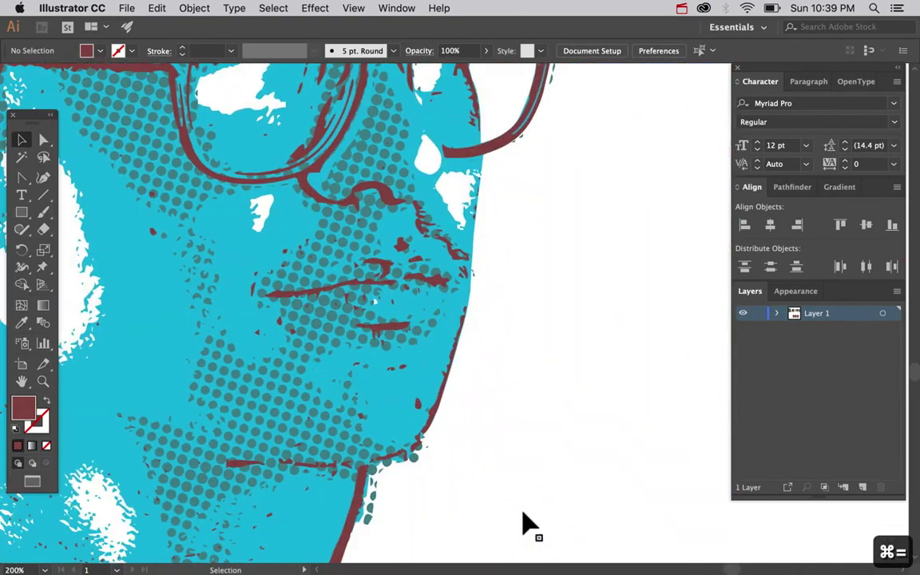
{"action": "left_click", "coordinate": [395, 420]}
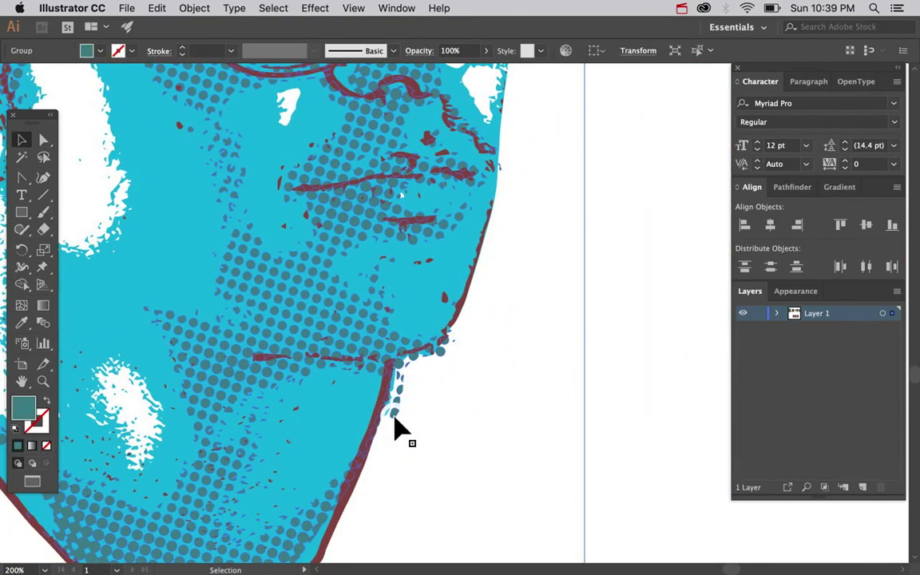
{"action": "double_click", "coordinate": [395, 422]}
{"action": "left_click", "coordinate": [395, 415]}
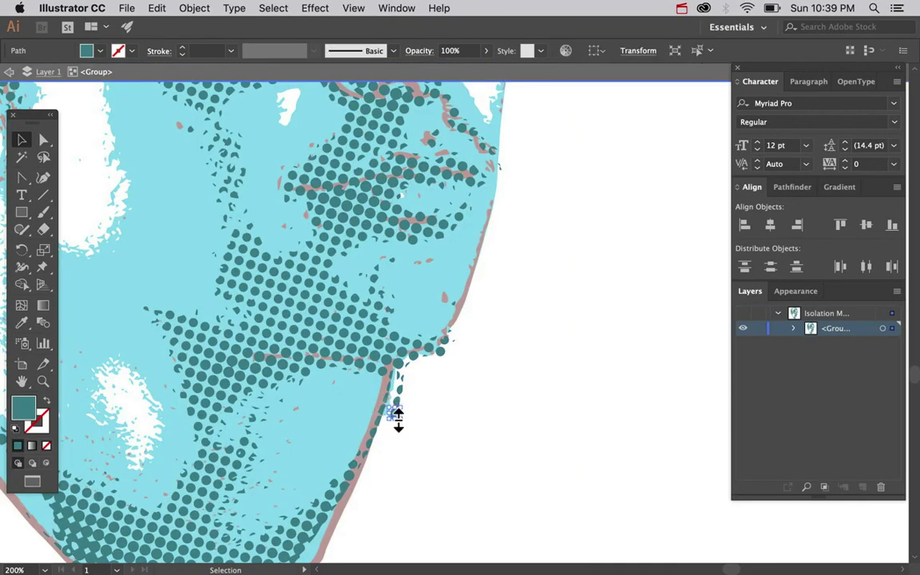
{"action": "left_click", "coordinate": [423, 444]}
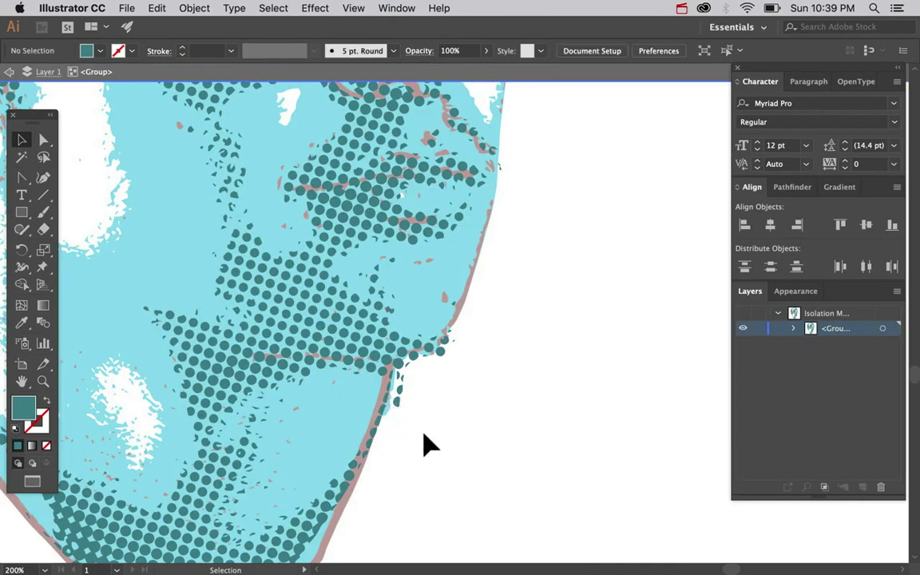
Step: Delete the remaining stray halftone dots outside the neck and chin outline, and exit the group's isolation mode
{"action": "left_click", "coordinate": [403, 394]}
{"action": "left_click", "coordinate": [406, 390]}
{"action": "left_click", "coordinate": [405, 388]}
{"action": "left_click", "coordinate": [402, 386]}
{"action": "left_click", "coordinate": [403, 376]}
{"action": "left_click", "coordinate": [438, 376]}
{"action": "left_click", "coordinate": [456, 353]}
{"action": "left_click", "coordinate": [475, 361]}
{"action": "key", "text": "super+minus"}
{"action": "key", "text": "super+minus"}
{"action": "key", "text": "super+minus"}
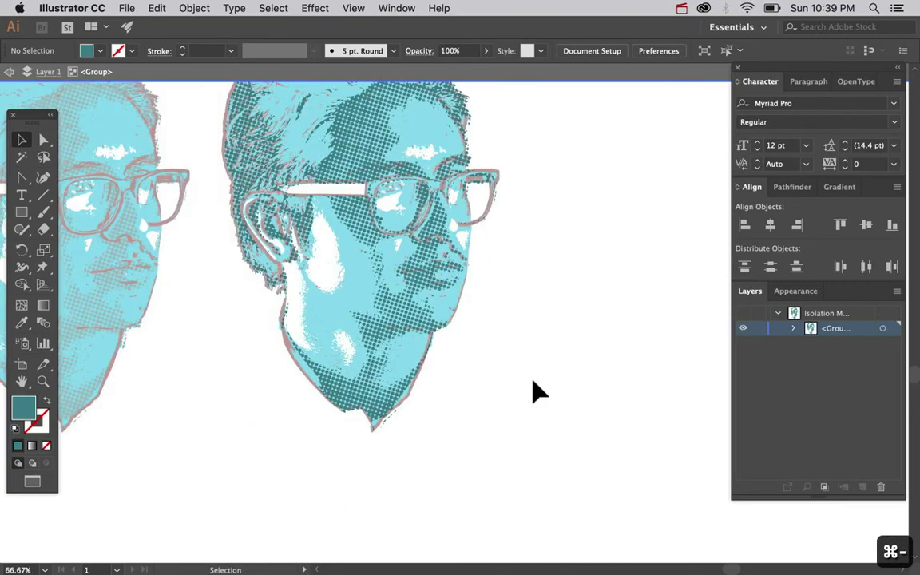
{"action": "double_click", "coordinate": [539, 392]}
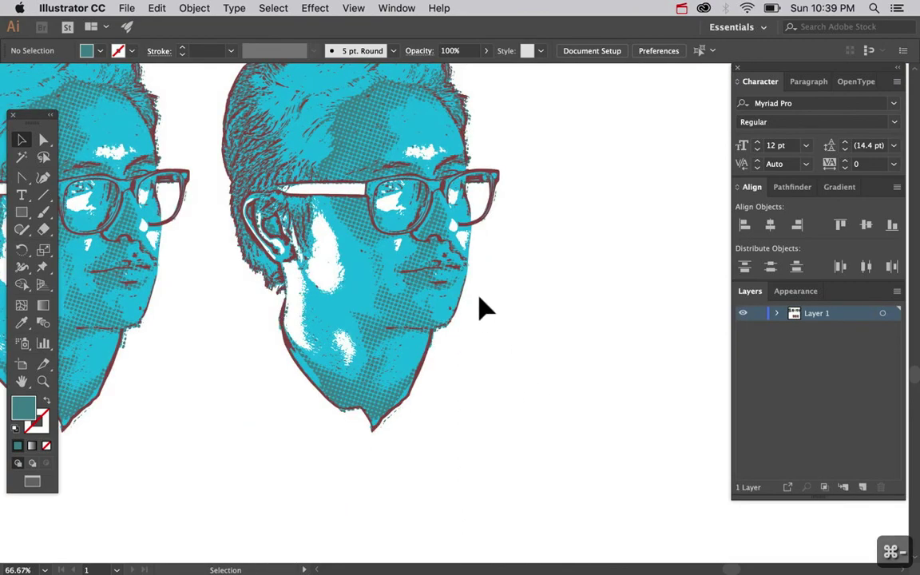
Step: Compare the offset, center-aligned and cleaned-up portraits side by side, and look over the earlier finished portrait examples
{"action": "key", "text": "super+minus"}
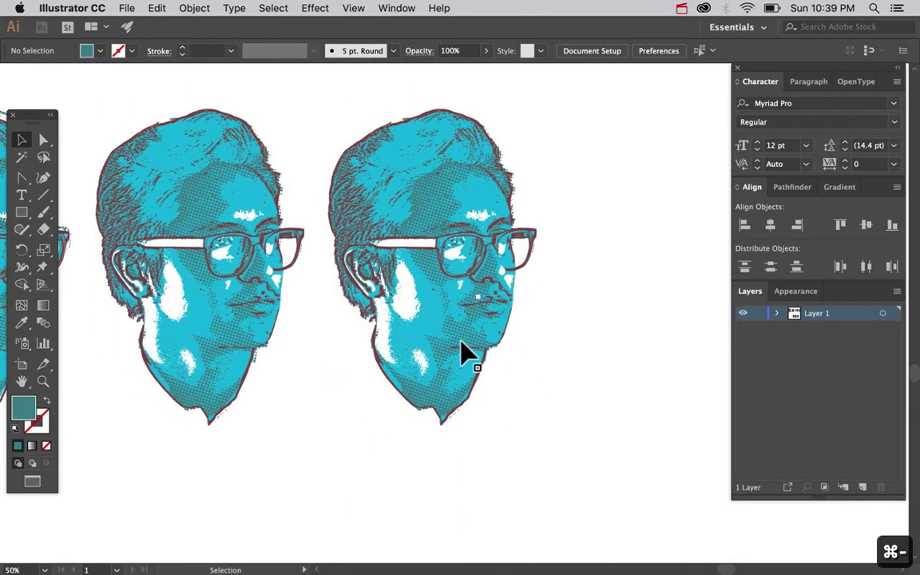
{"action": "scroll", "coordinate": [467, 354], "scroll_direction": "left", "scroll_amount": 5}
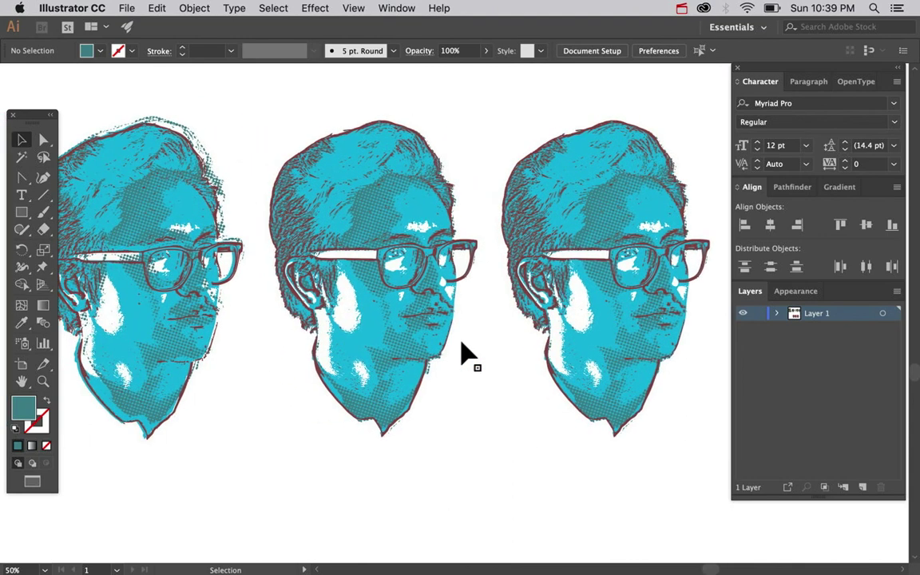
{"action": "key", "text": "super+minus"}
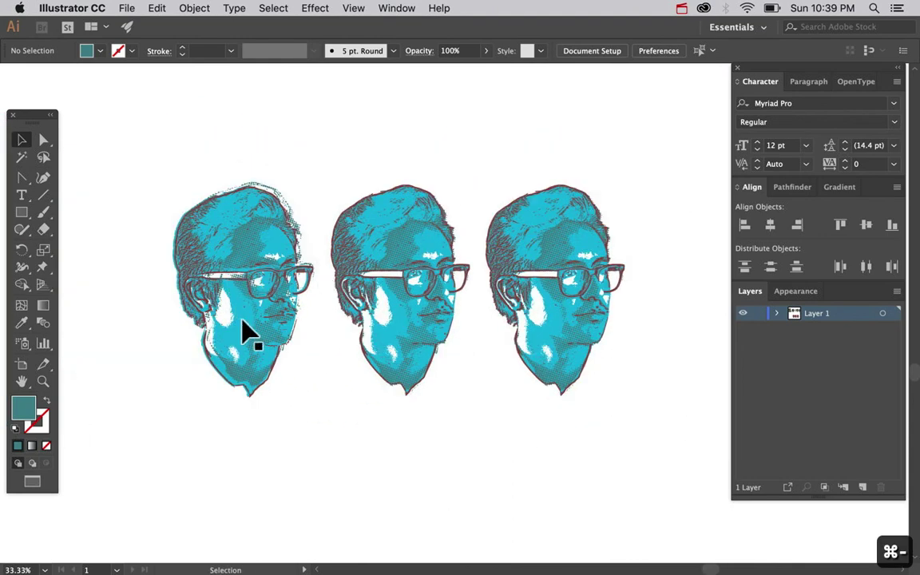
{"action": "scroll", "coordinate": [336, 369], "scroll_direction": "up", "scroll_amount": 10}
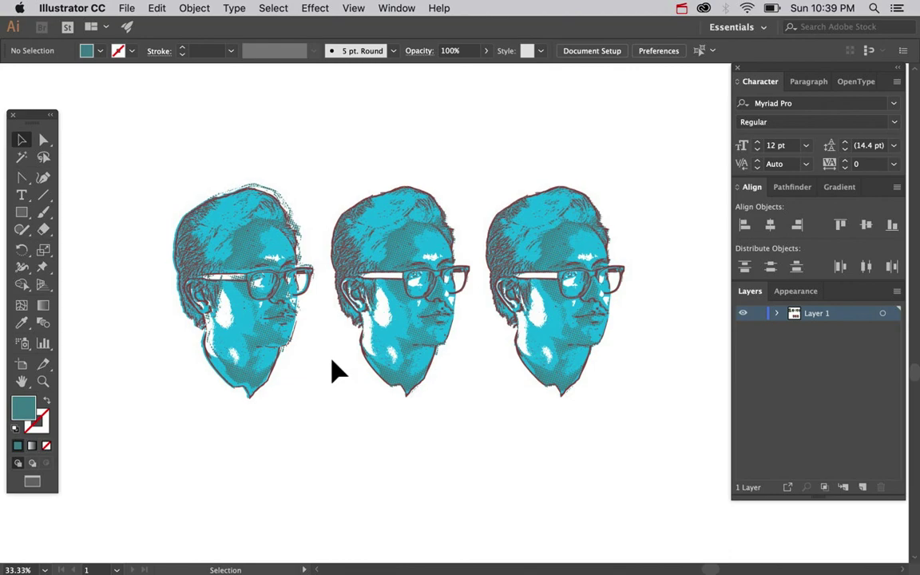
{"action": "key", "text": "super+equal"}
{"action": "key", "text": "super+equal"}
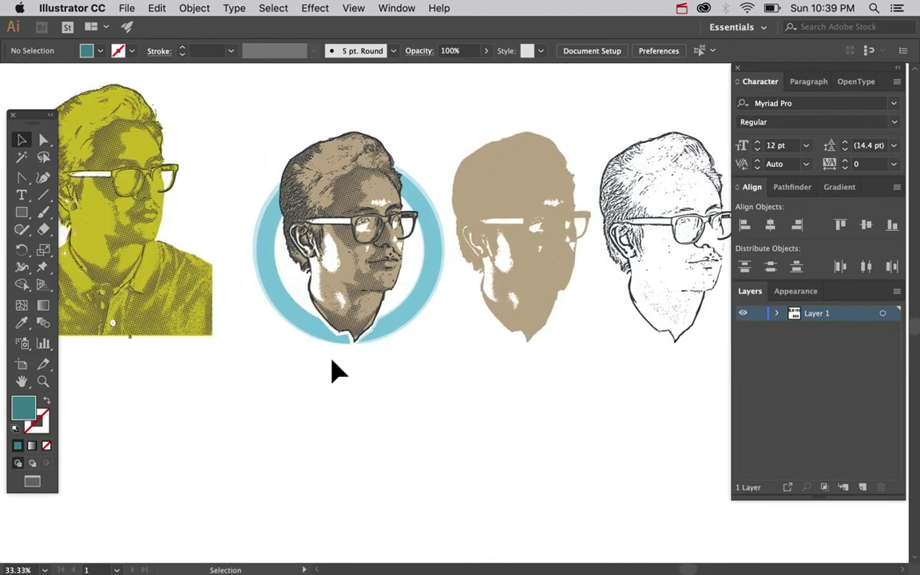